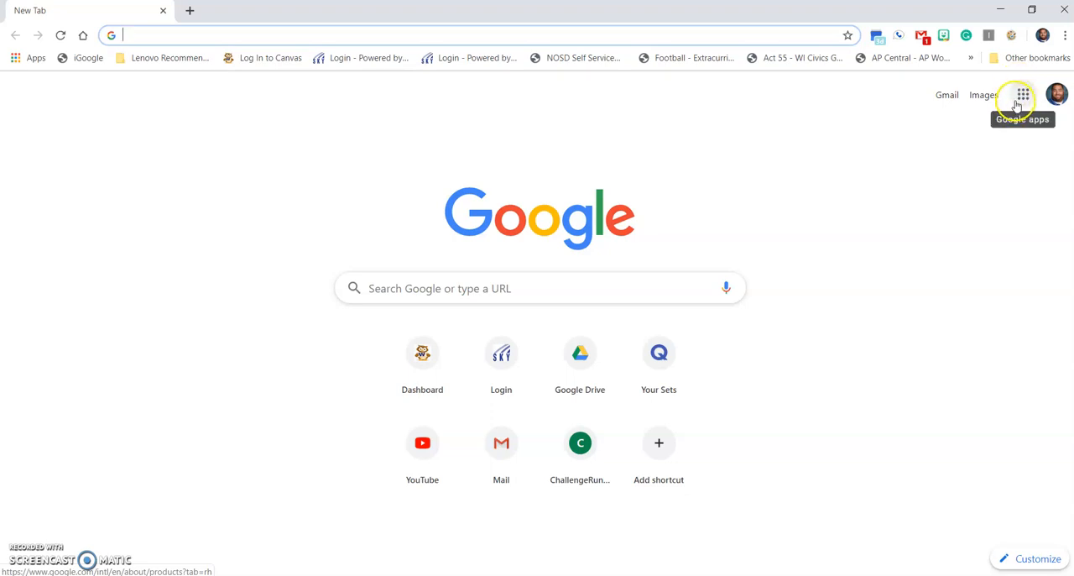
Look over the list of available Google apps and close it again.
{"action": "left_click", "coordinate": [1016, 101]}
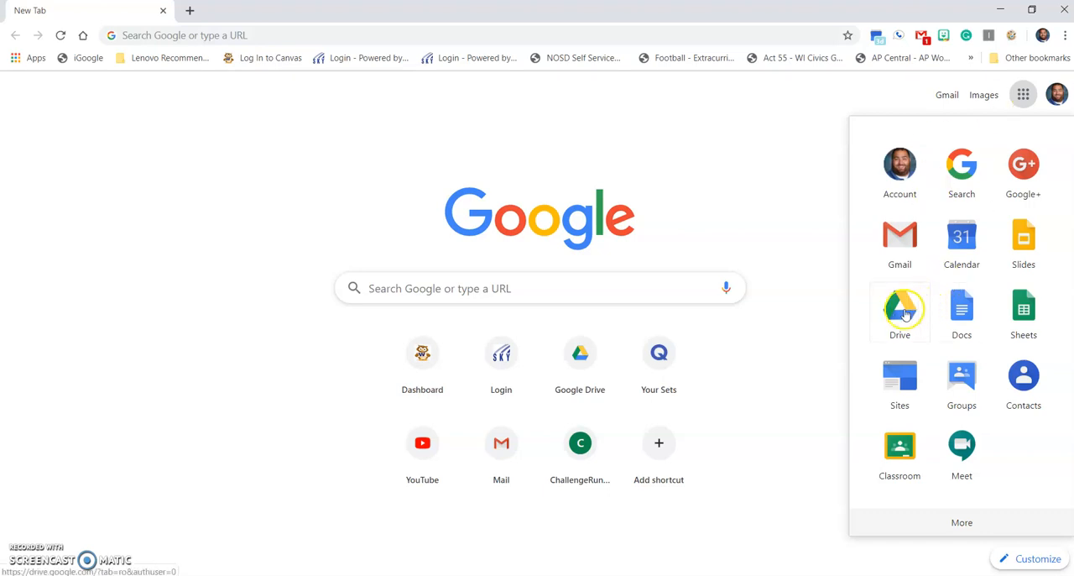
{"action": "left_click", "coordinate": [655, 182]}
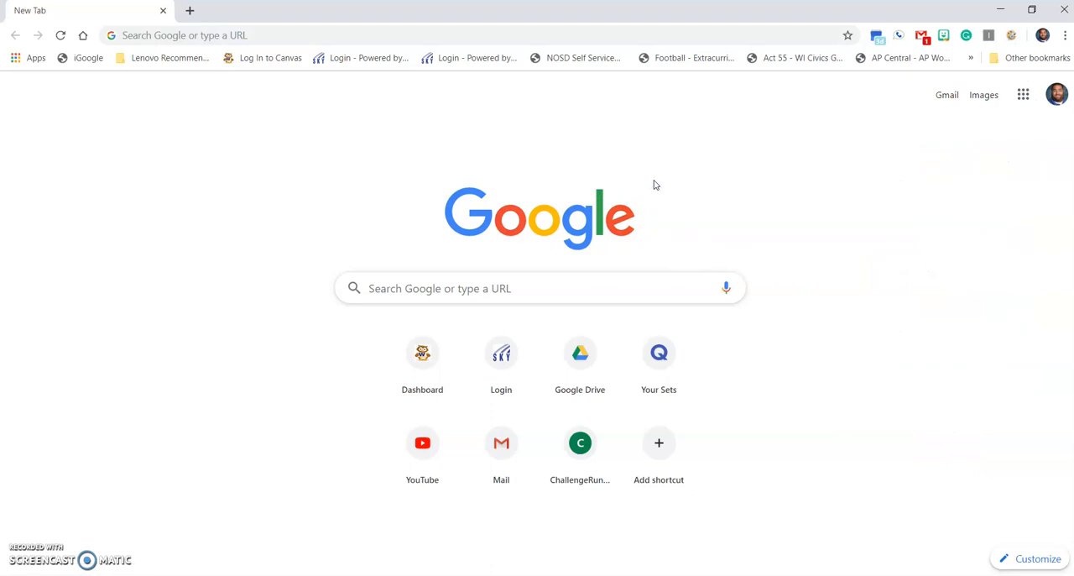
Search the web for Google Drive and go to the personal Drive from its landing page.
{"action": "left_click", "coordinate": [338, 34]}
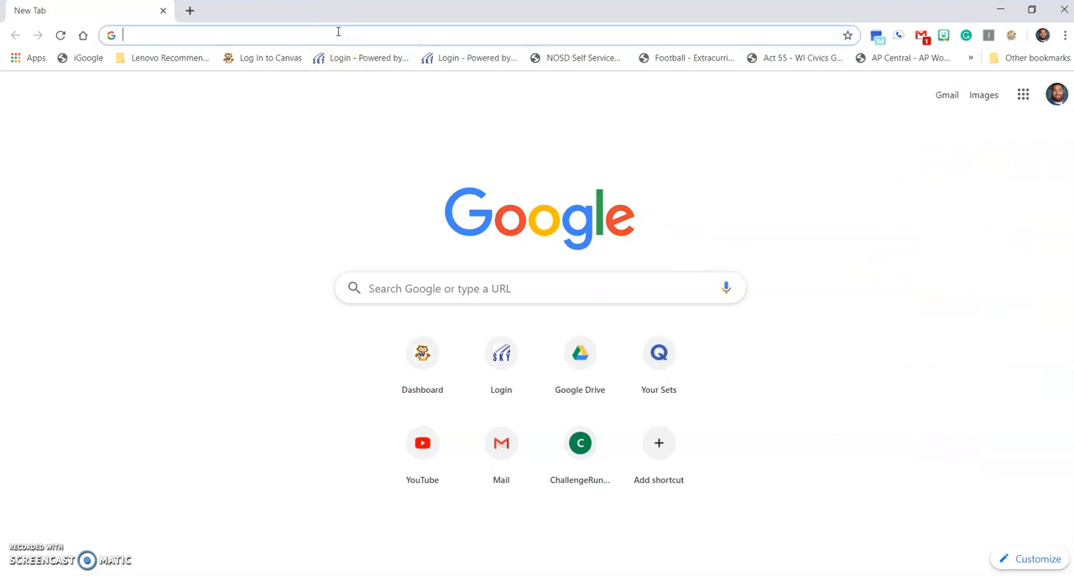
{"action": "type", "text": "G"}
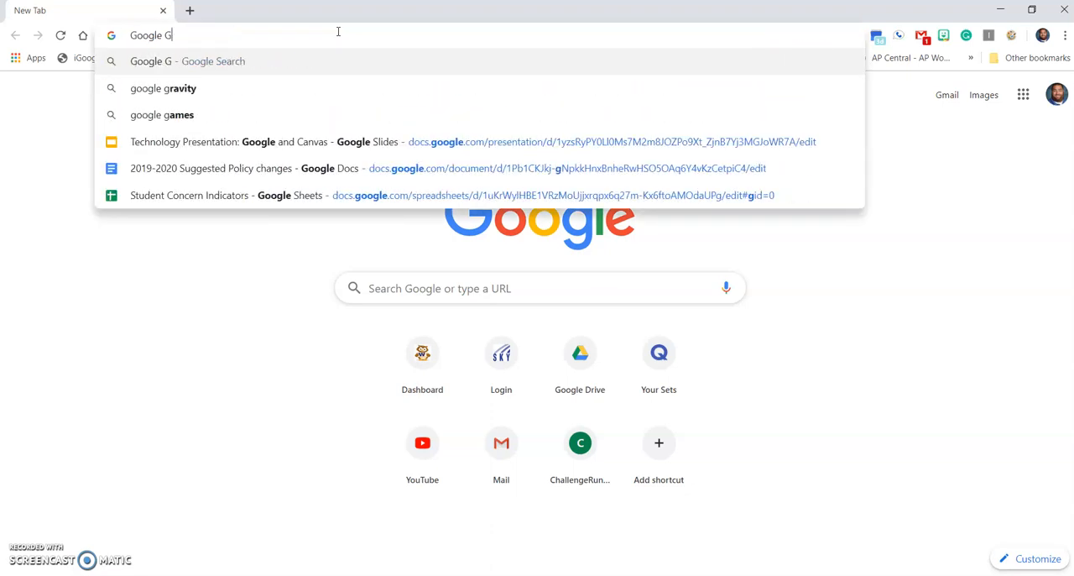
{"action": "key", "text": "BackSpace"}
{"action": "type", "text": "Drive"}
{"action": "key", "text": "Return"}
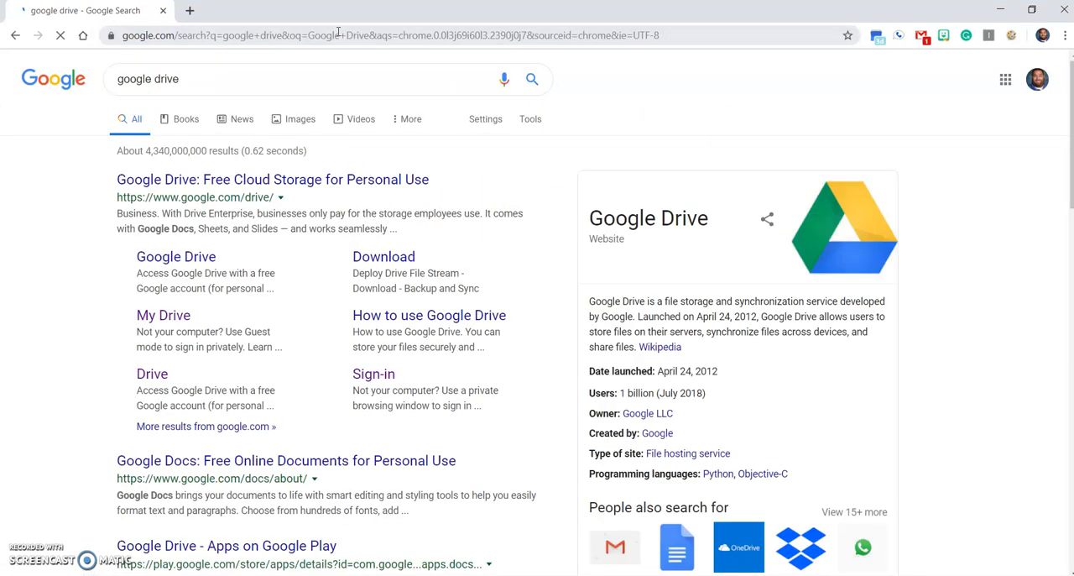
{"action": "left_click", "coordinate": [254, 193]}
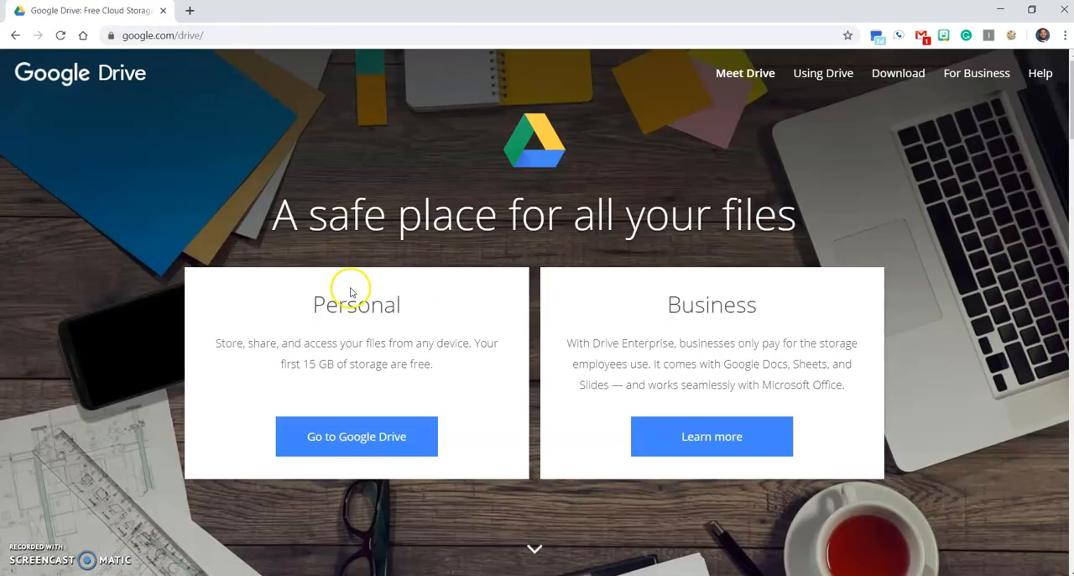
{"action": "left_click", "coordinate": [352, 448]}
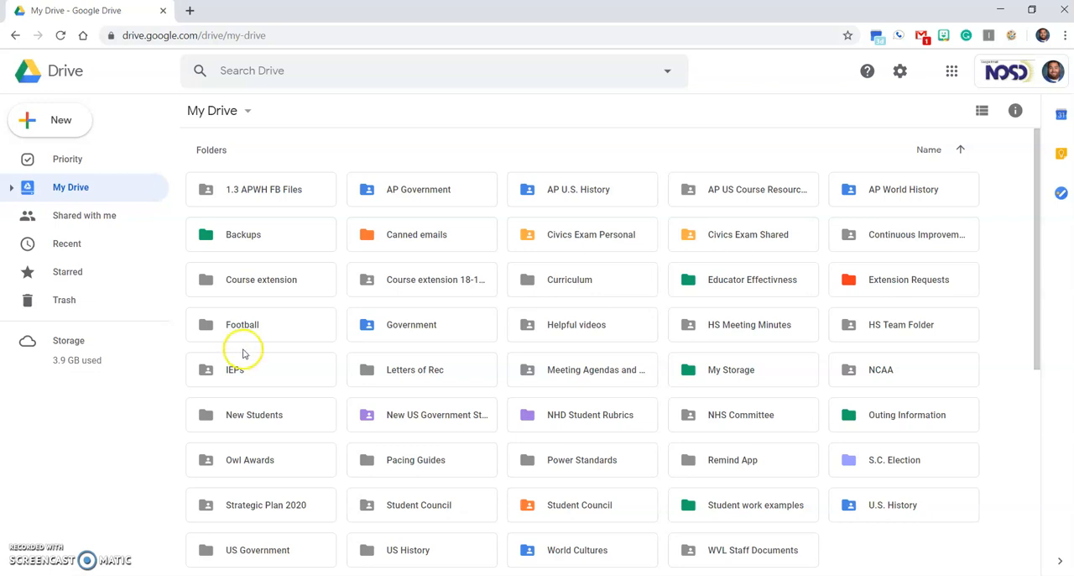
Try to create a new folder named US History in My Drive.
{"action": "left_click", "coordinate": [58, 122]}
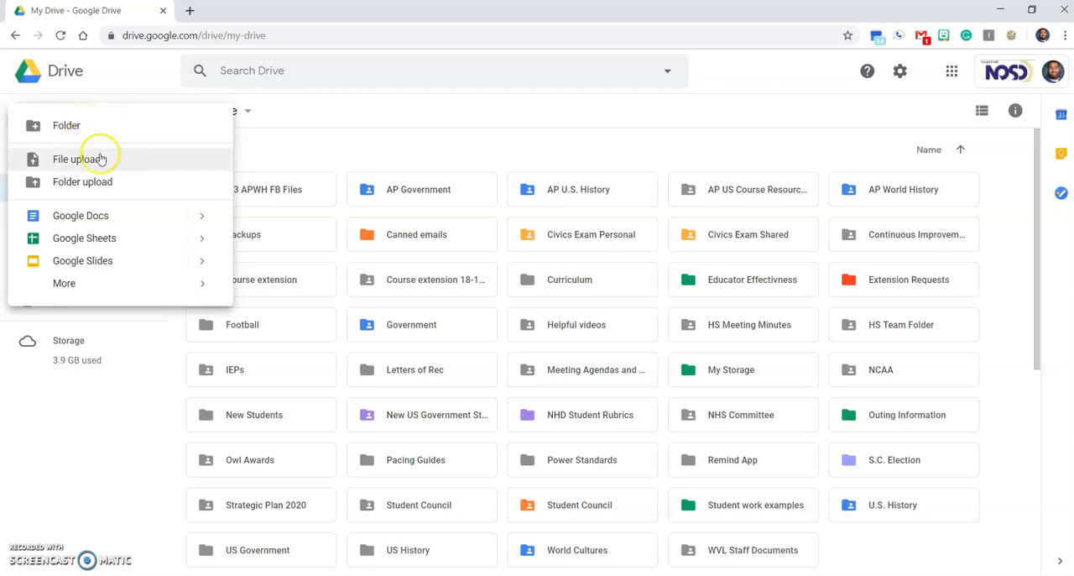
{"action": "left_click", "coordinate": [69, 122]}
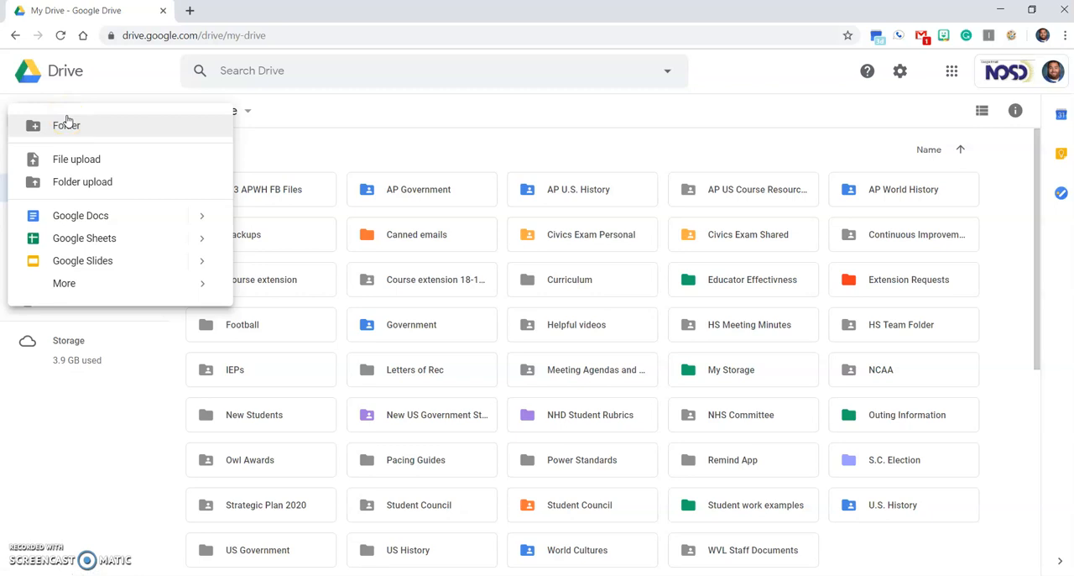
{"action": "left_click", "coordinate": [100, 152]}
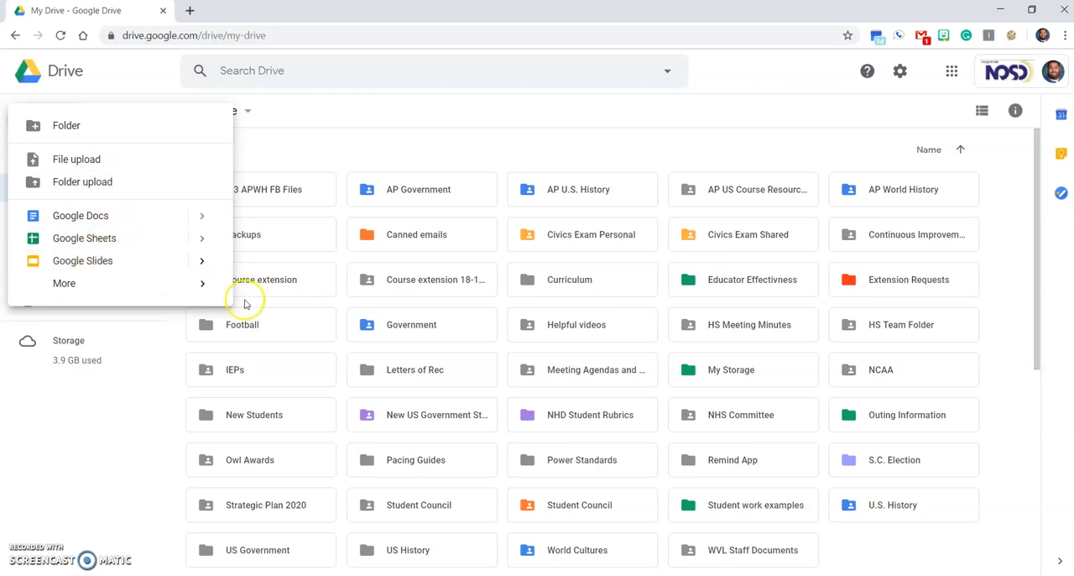
{"action": "mouse_move", "coordinate": [114, 282]}
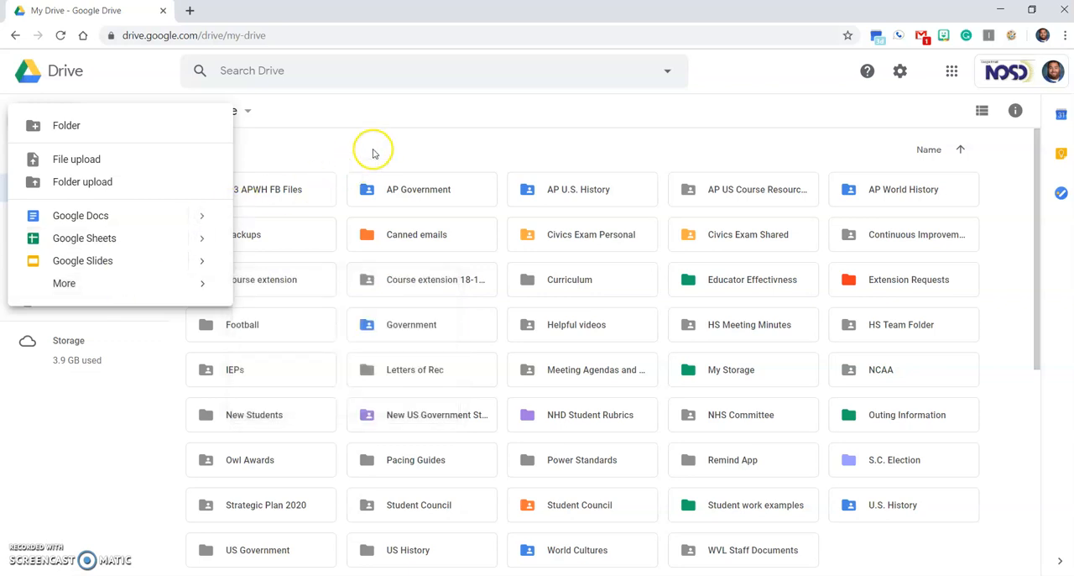
{"action": "left_click", "coordinate": [164, 127]}
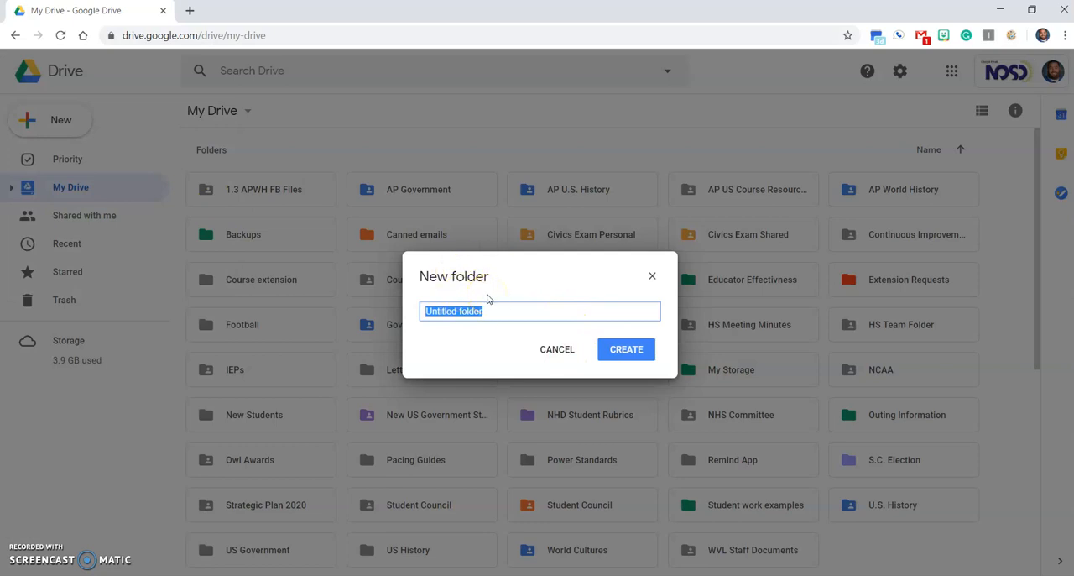
{"action": "type", "text": "US History"}
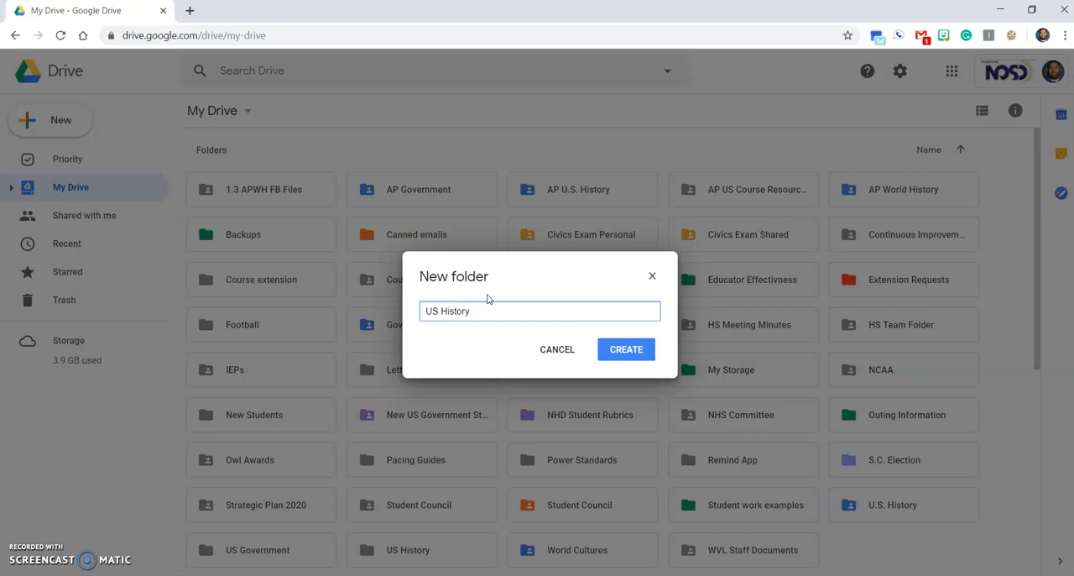
{"action": "left_click", "coordinate": [618, 355]}
{"action": "left_click", "coordinate": [652, 276]}
Open the existing US History folder and look inside its Semester 1 and Semester 2 subfolders, returning to US History.
{"action": "scroll", "coordinate": [394, 394], "scroll_direction": "down", "scroll_amount": 2}
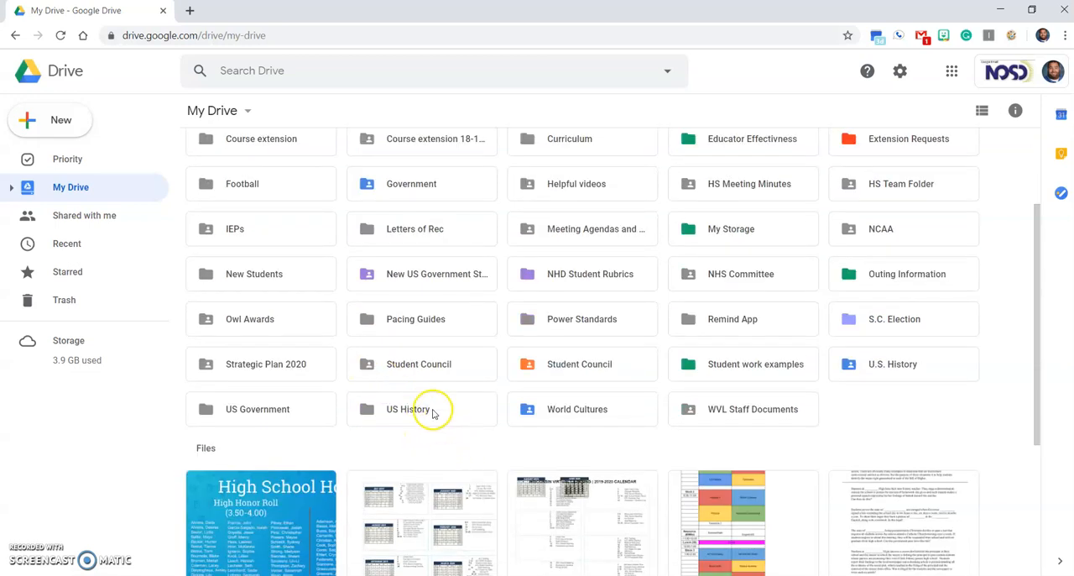
{"action": "double_click", "coordinate": [433, 412]}
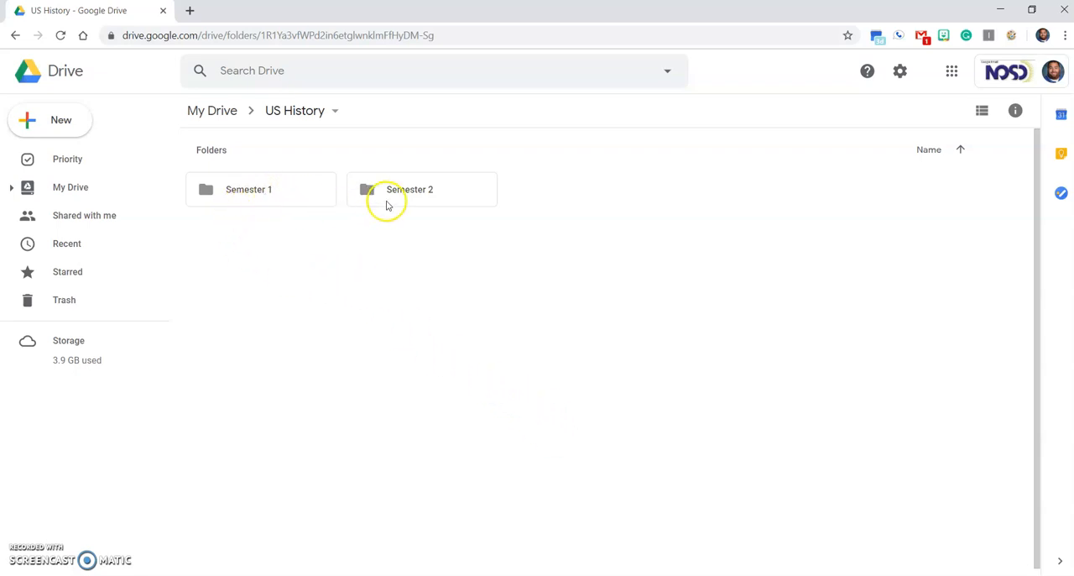
{"action": "double_click", "coordinate": [280, 195]}
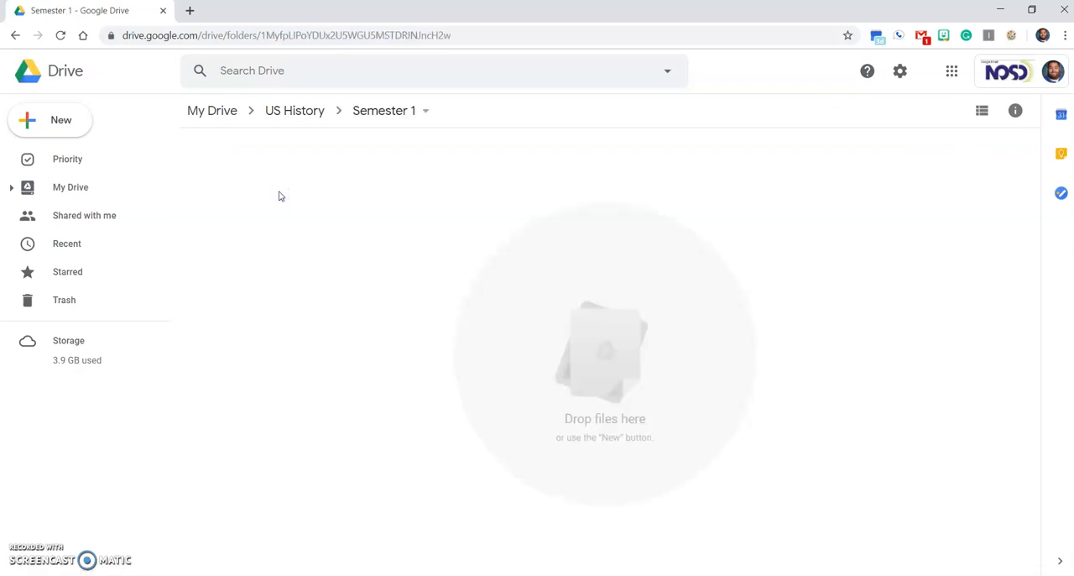
{"action": "key", "text": "alt+Left"}
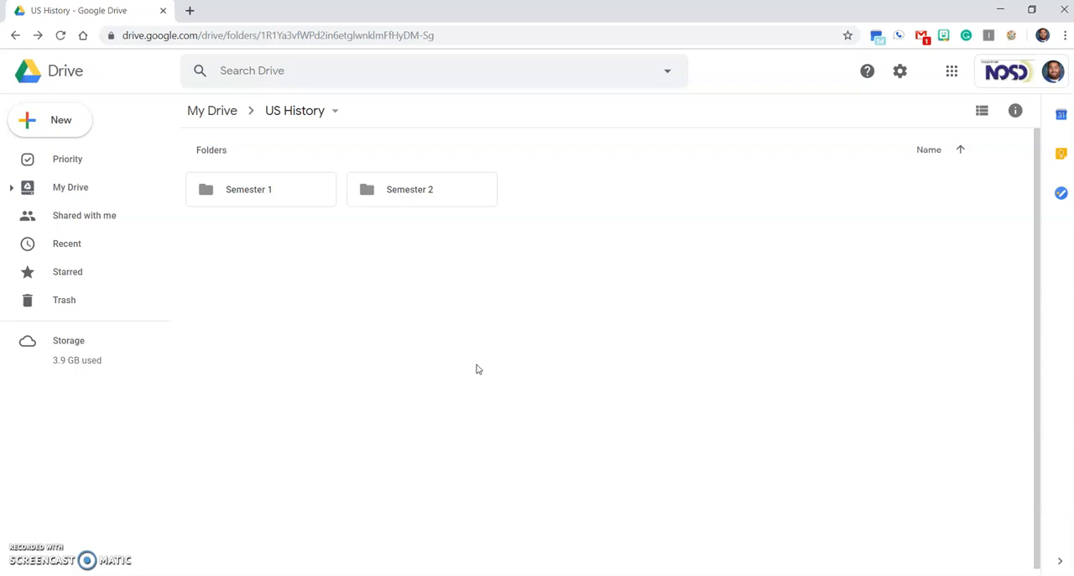
{"action": "left_click", "coordinate": [299, 199]}
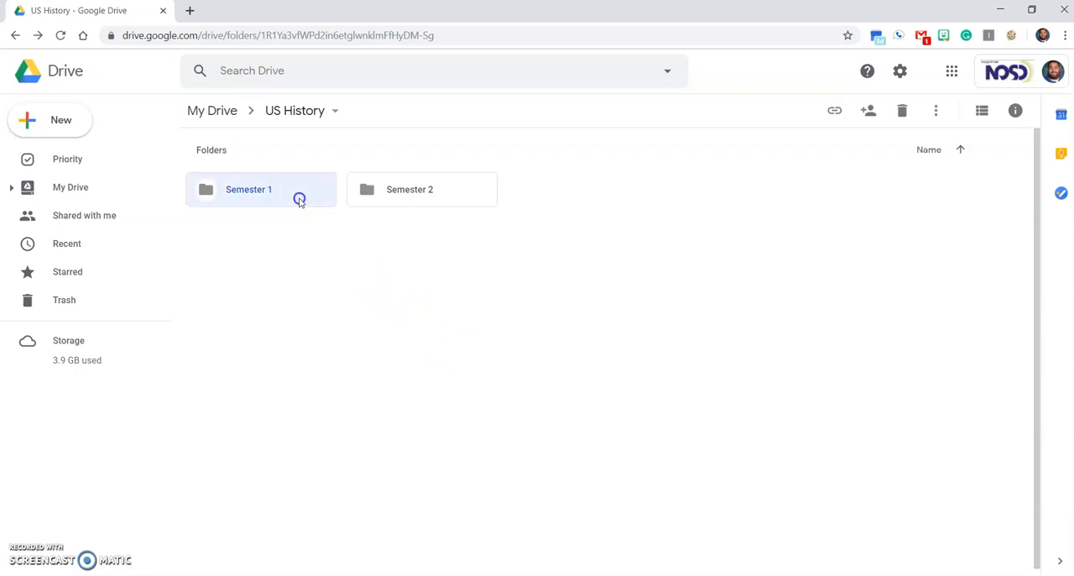
{"action": "double_click", "coordinate": [299, 199]}
{"action": "key", "text": "alt+Left"}
{"action": "double_click", "coordinate": [362, 192]}
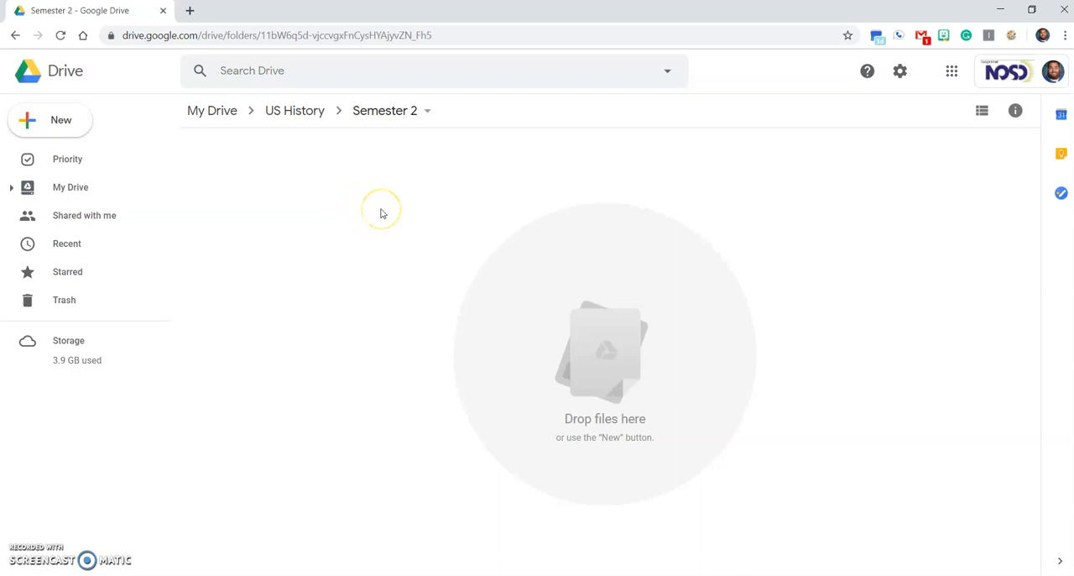
{"action": "key", "text": "alt+Left"}
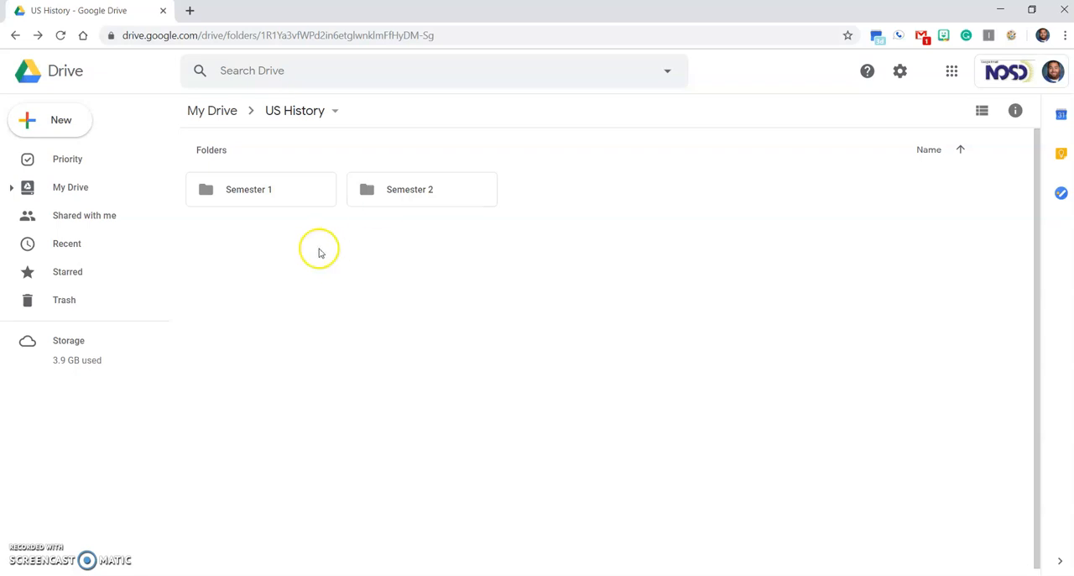
Start sharing the US History folder and add a colleague from the suggested contacts as recipient.
{"action": "left_click", "coordinate": [296, 118]}
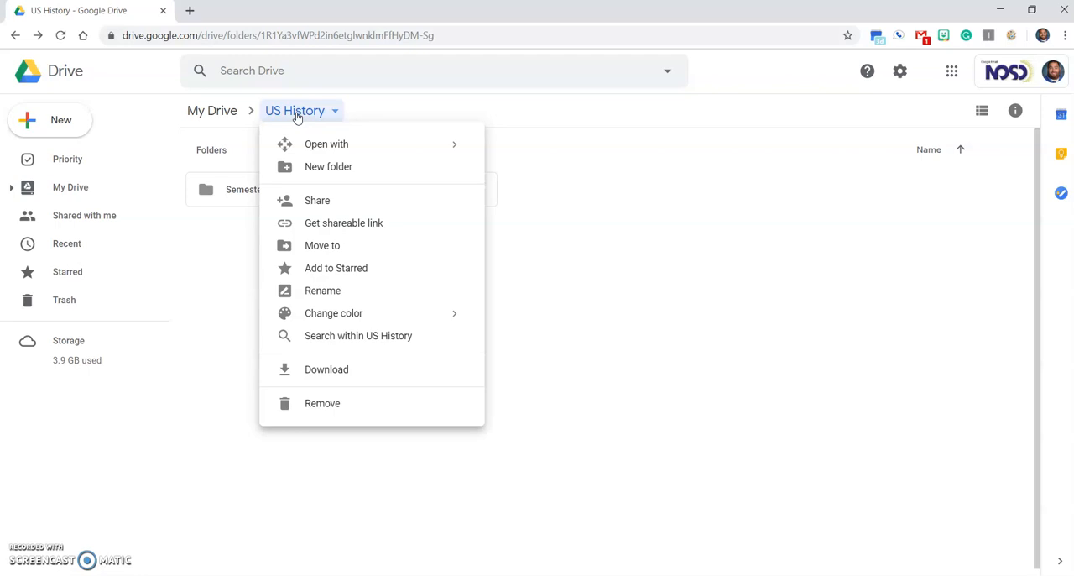
{"action": "left_click", "coordinate": [302, 201]}
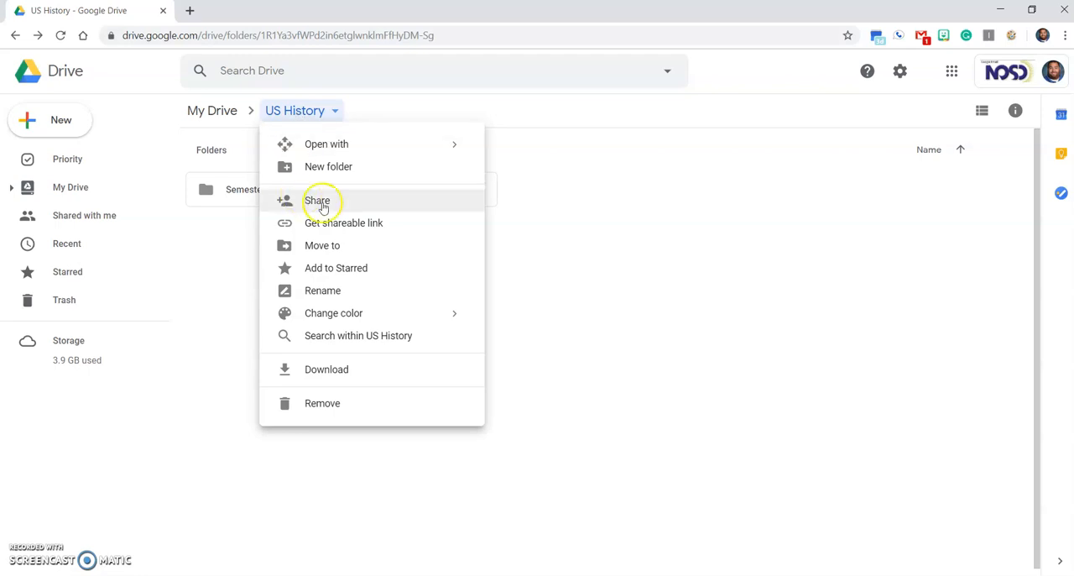
{"action": "left_click", "coordinate": [342, 200]}
{"action": "left_click", "coordinate": [342, 198]}
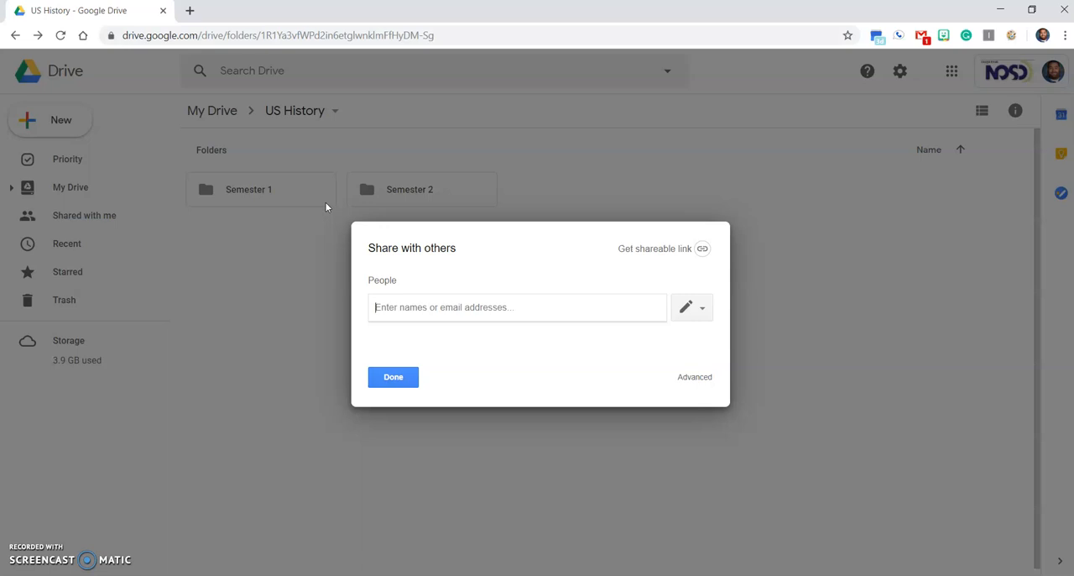
{"action": "type", "text": "Benson"}
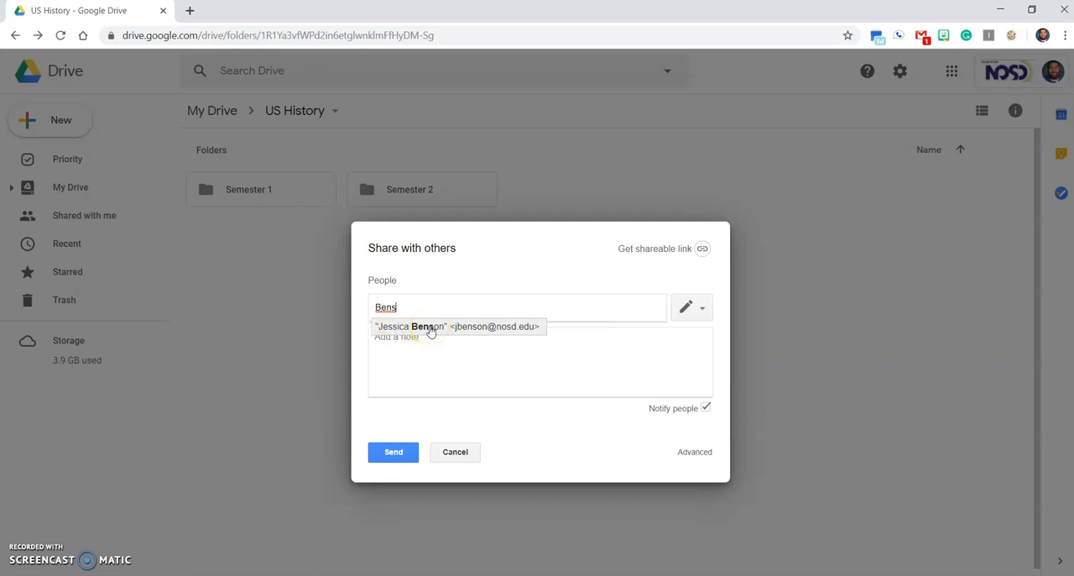
{"action": "left_click", "coordinate": [430, 327]}
{"action": "left_click", "coordinate": [440, 337]}
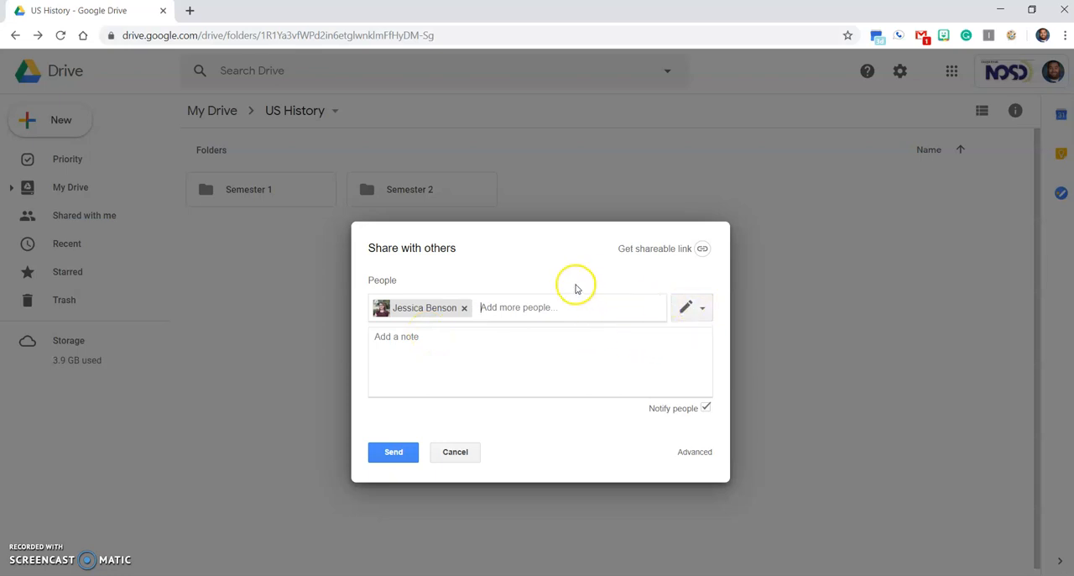
Examine the access levels that can be granted to the invited person in the sharing dialog.
{"action": "left_click", "coordinate": [693, 313]}
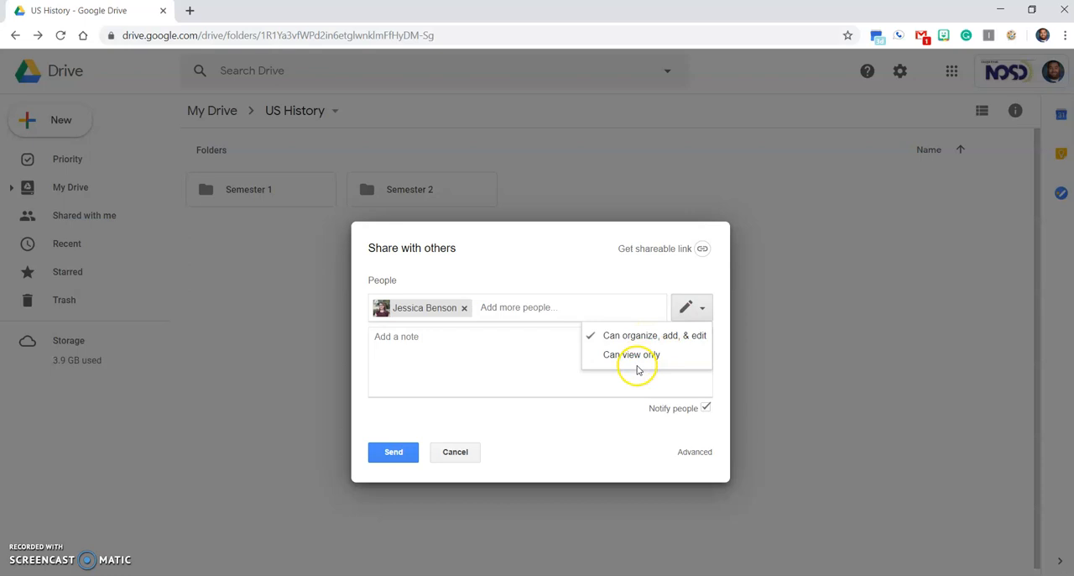
{"action": "left_click", "coordinate": [607, 271]}
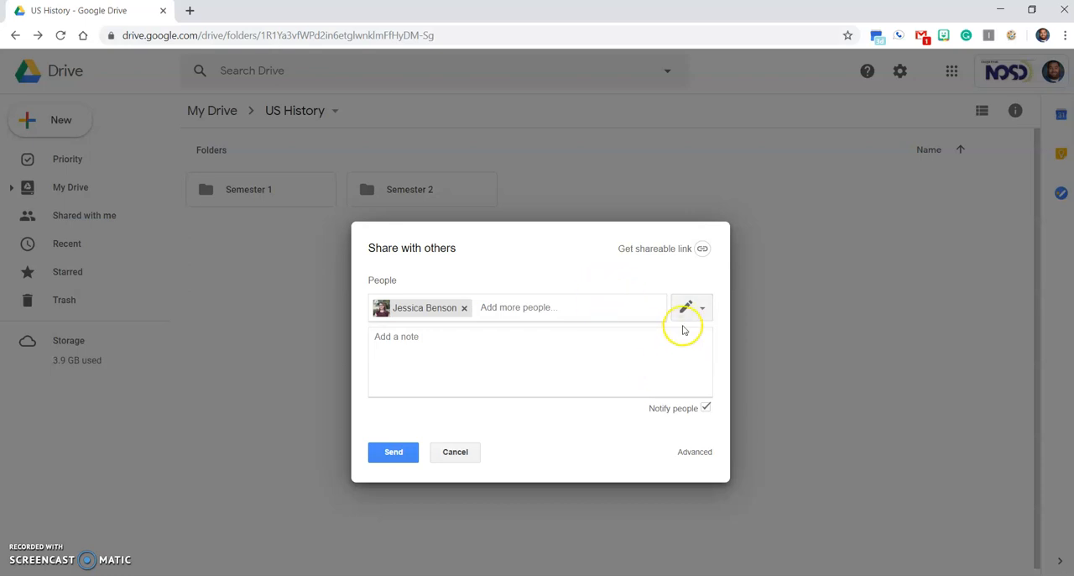
{"action": "left_click", "coordinate": [687, 309]}
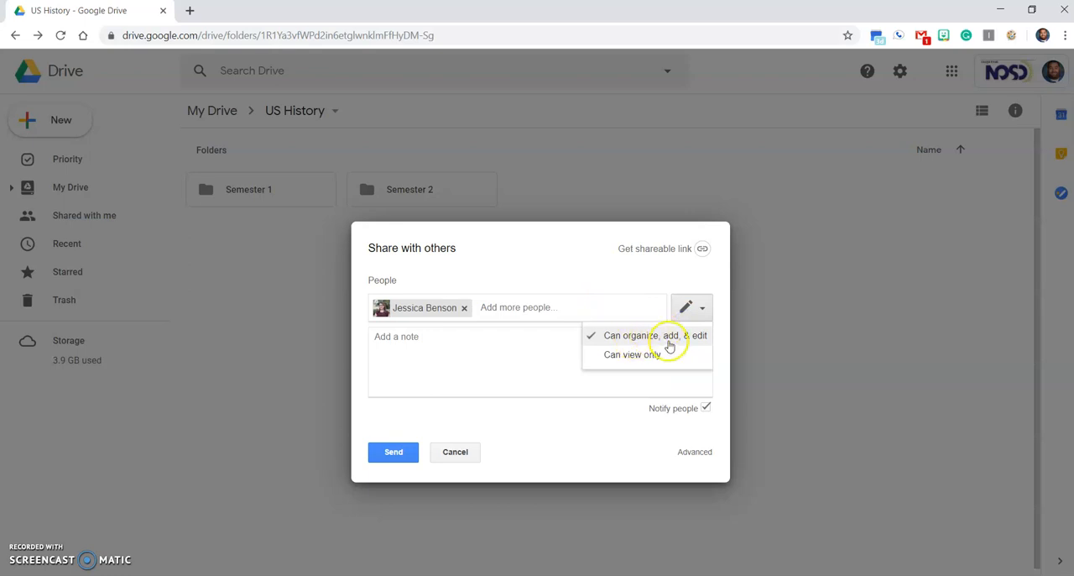
{"action": "left_click", "coordinate": [566, 285]}
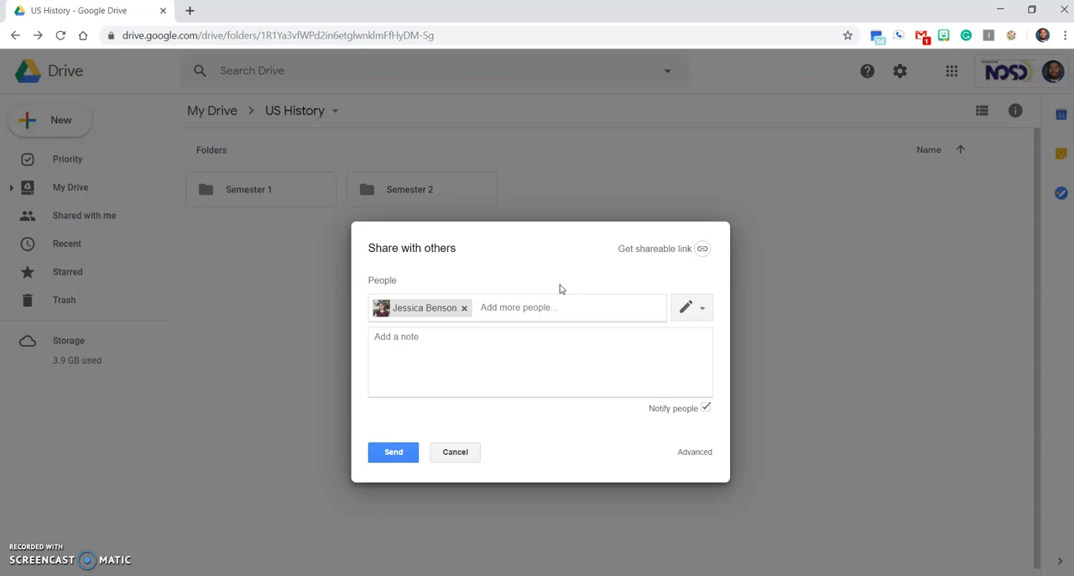
{"action": "left_click", "coordinate": [687, 307]}
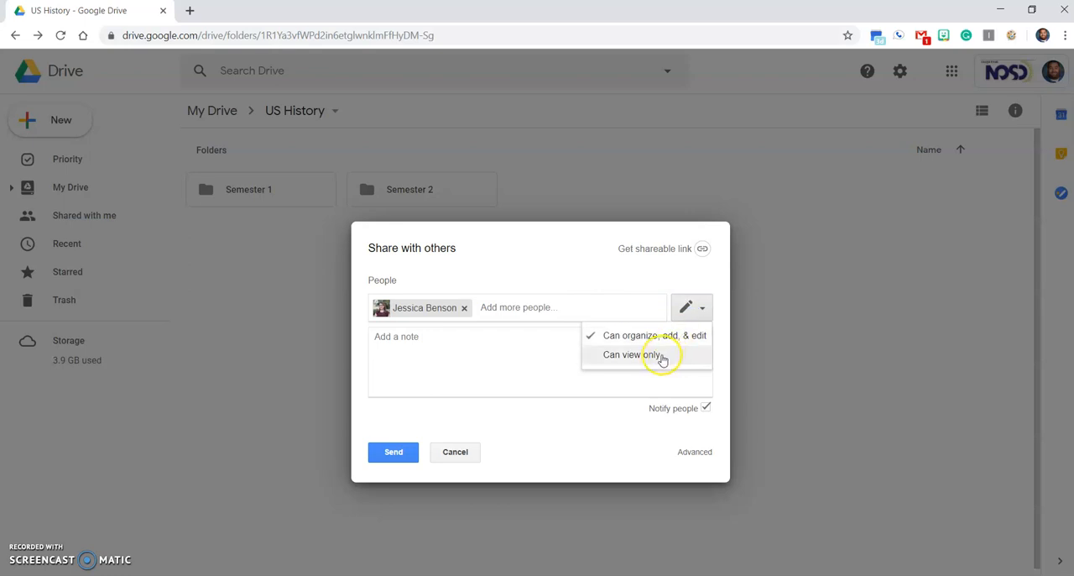
{"action": "left_click", "coordinate": [579, 283]}
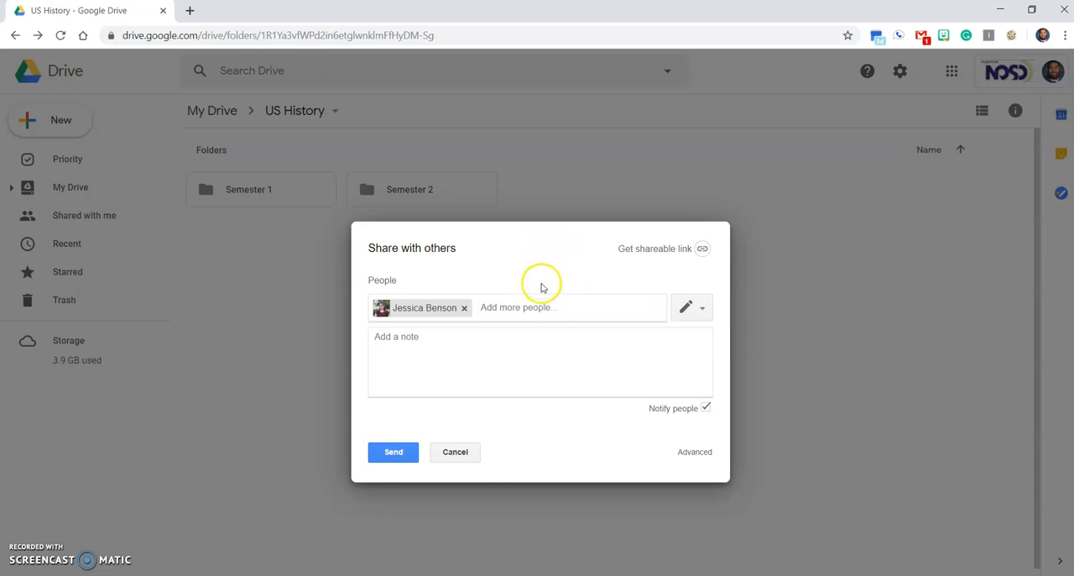
{"action": "left_click", "coordinate": [681, 306]}
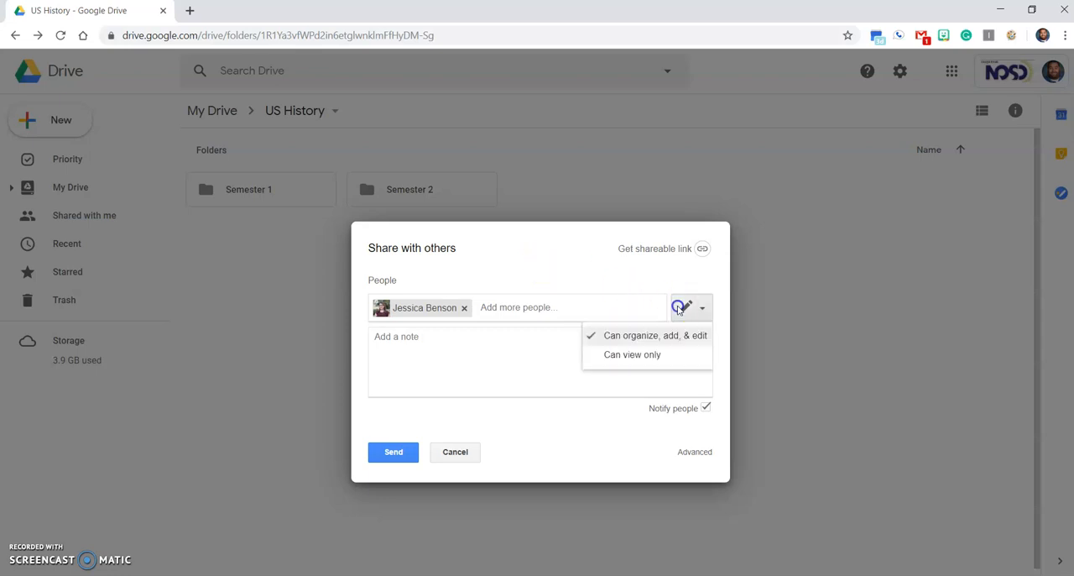
{"action": "left_click", "coordinate": [547, 248]}
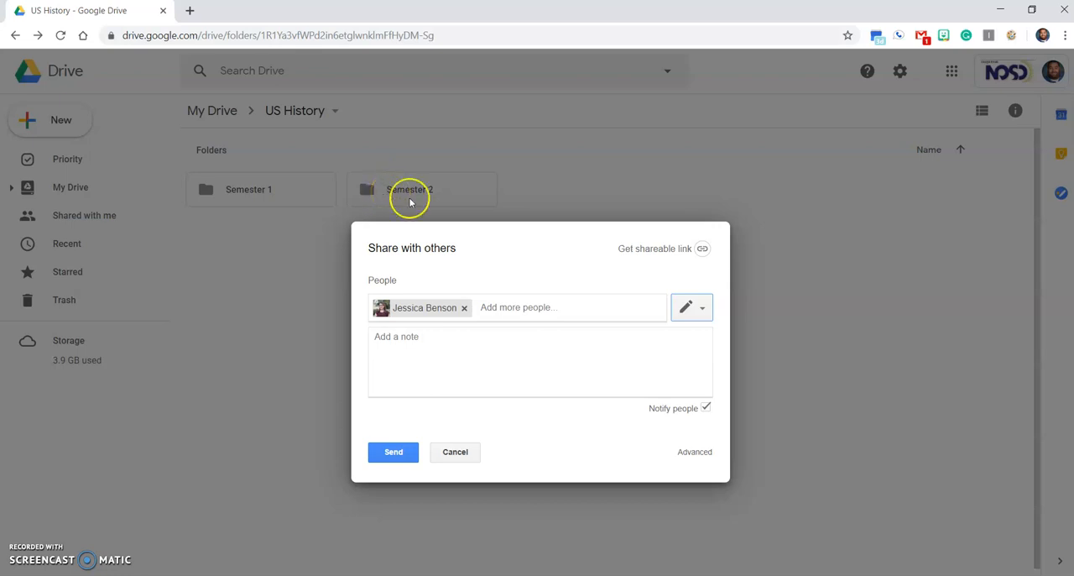
{"action": "left_click", "coordinate": [691, 307]}
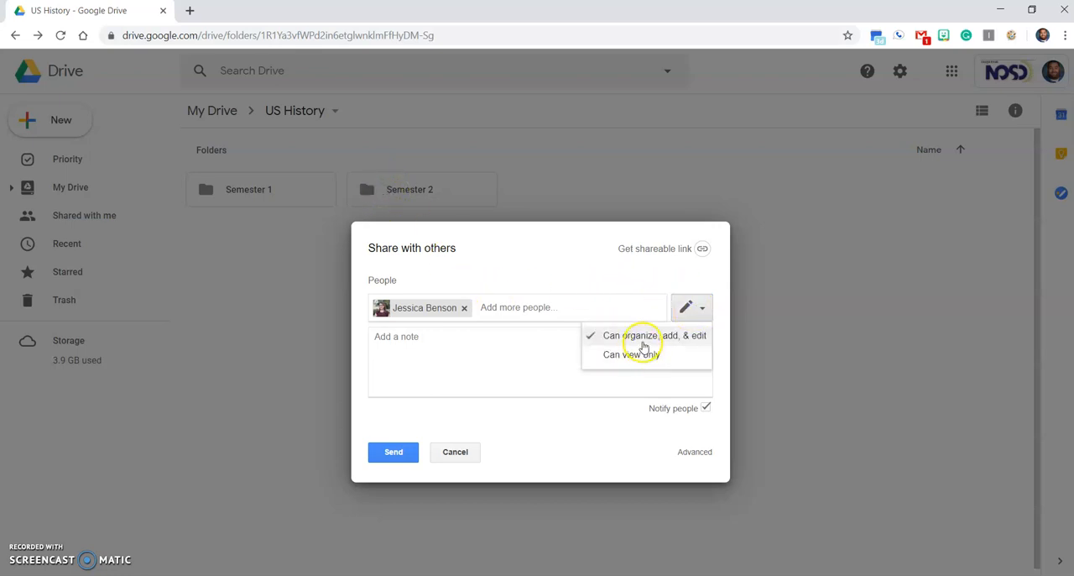
{"action": "left_click", "coordinate": [529, 292]}
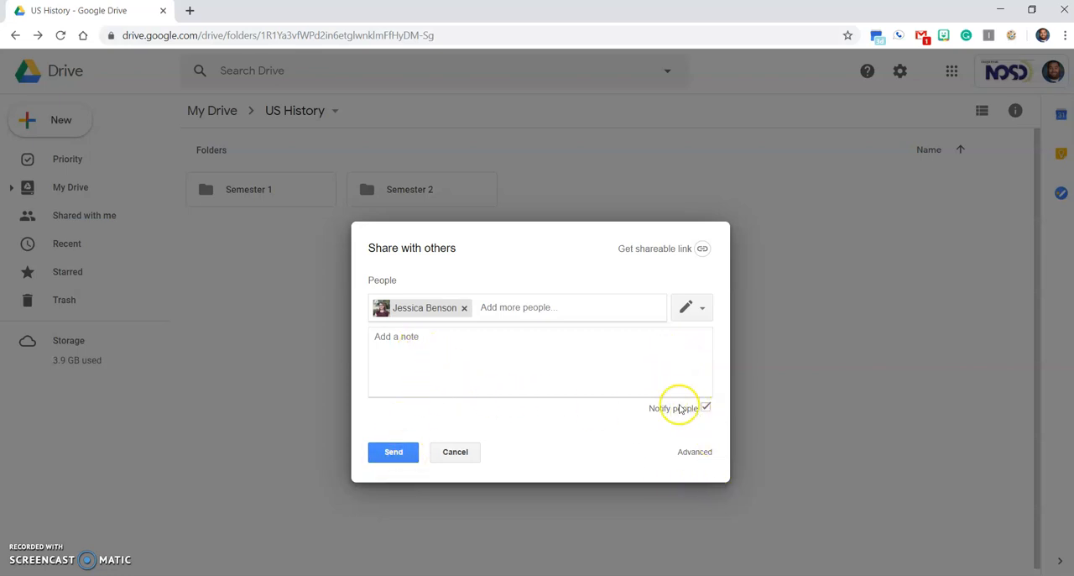
Send the sharing invitation for the US History folder to the added colleague without a note.
{"action": "left_click", "coordinate": [421, 340]}
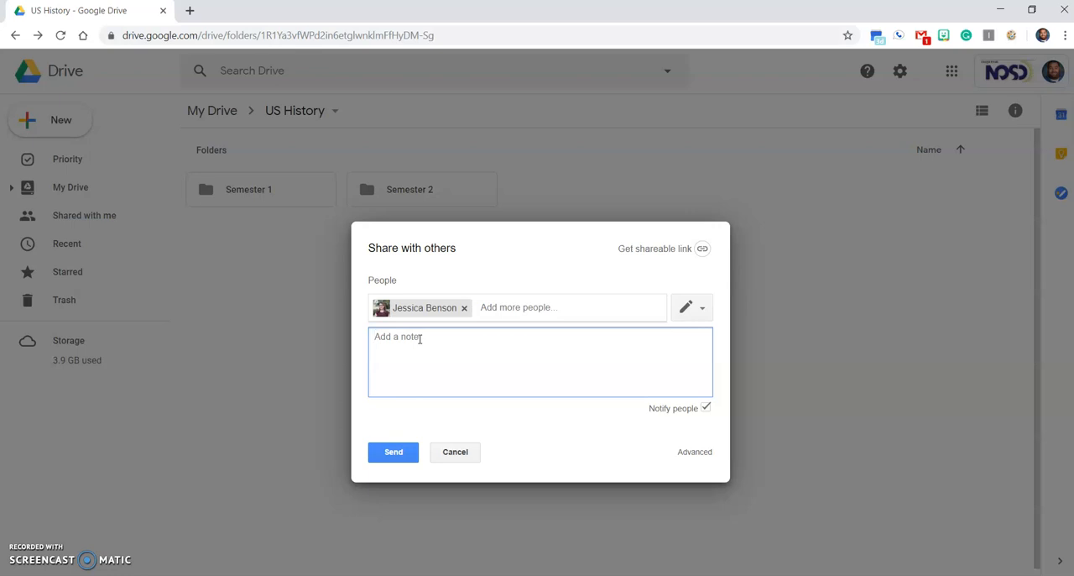
{"action": "left_click", "coordinate": [419, 453]}
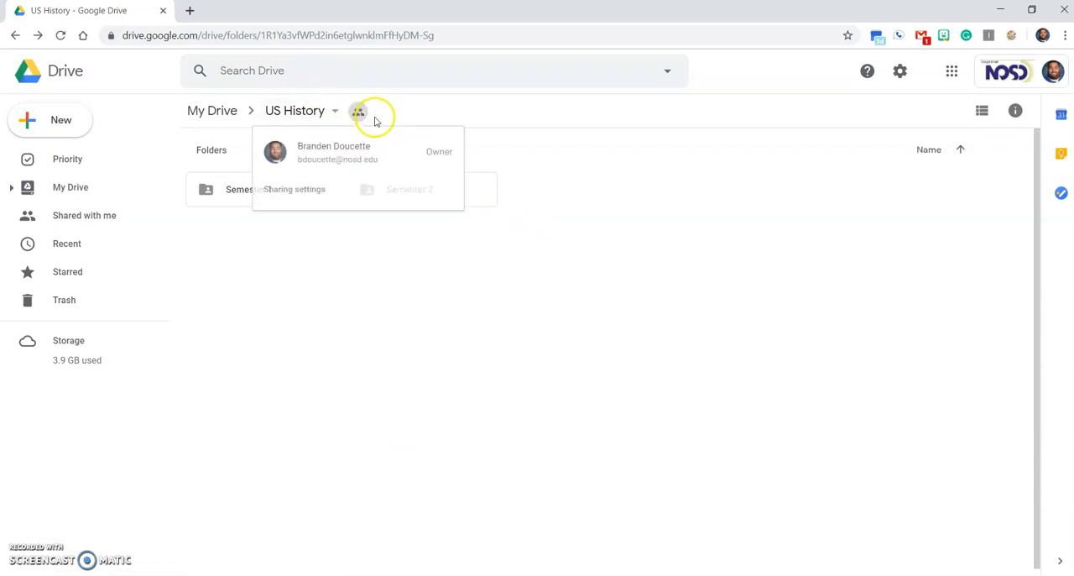
Check who has access to the US History folder, look inside its Semester 1 subfolder and return to US History.
{"action": "mouse_move", "coordinate": [360, 115]}
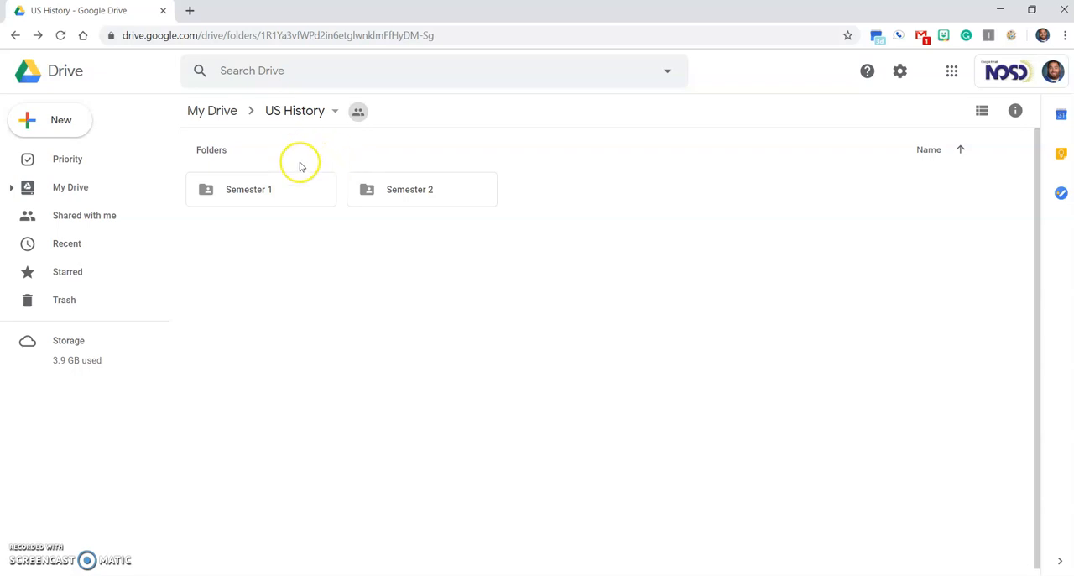
{"action": "double_click", "coordinate": [313, 191]}
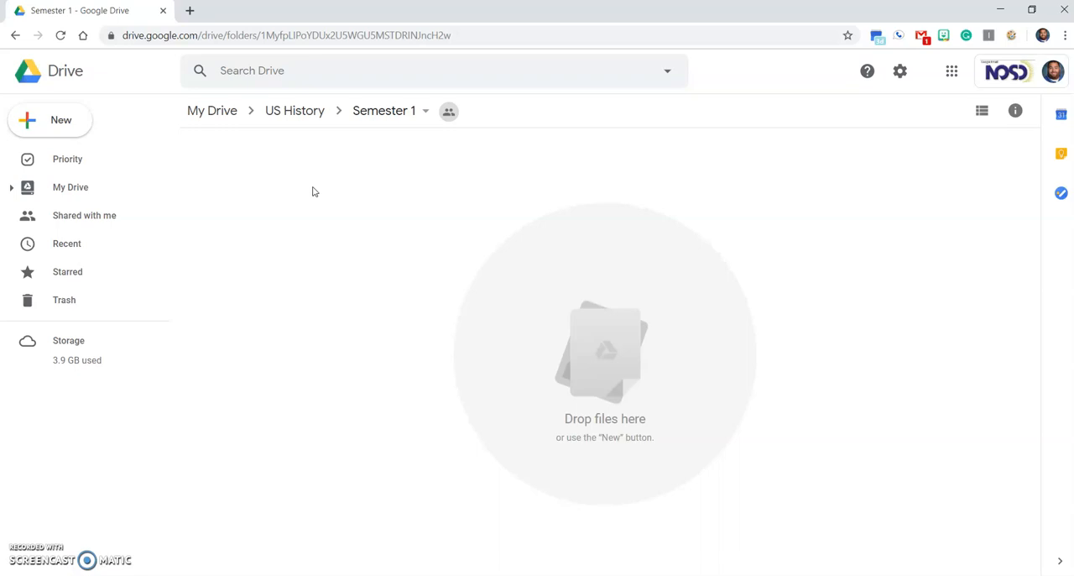
{"action": "left_click", "coordinate": [305, 114]}
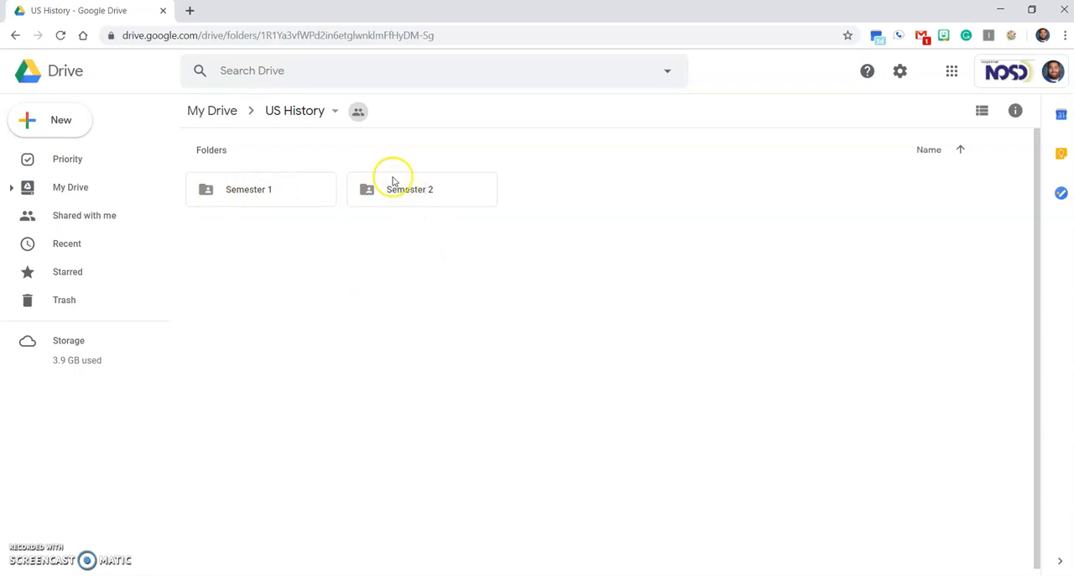
{"action": "left_click", "coordinate": [50, 120]}
{"action": "left_click", "coordinate": [34, 114]}
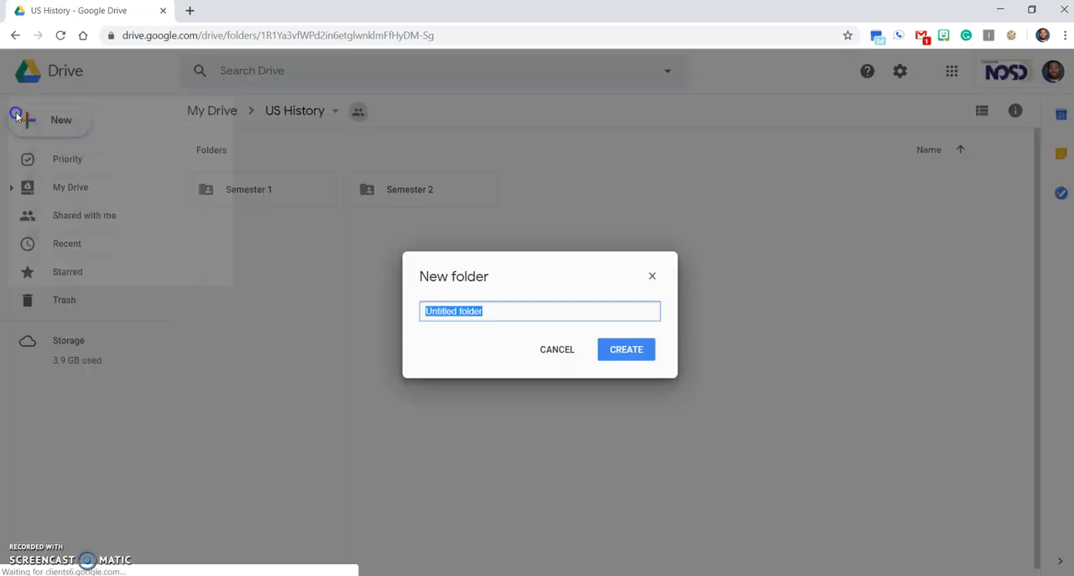
{"action": "left_click", "coordinate": [652, 276]}
Create a new Google Docs document in the shared US History folder and title it Test Folder Assignment.
{"action": "left_click", "coordinate": [56, 123]}
{"action": "left_click", "coordinate": [74, 217]}
{"action": "left_click", "coordinate": [660, 345]}
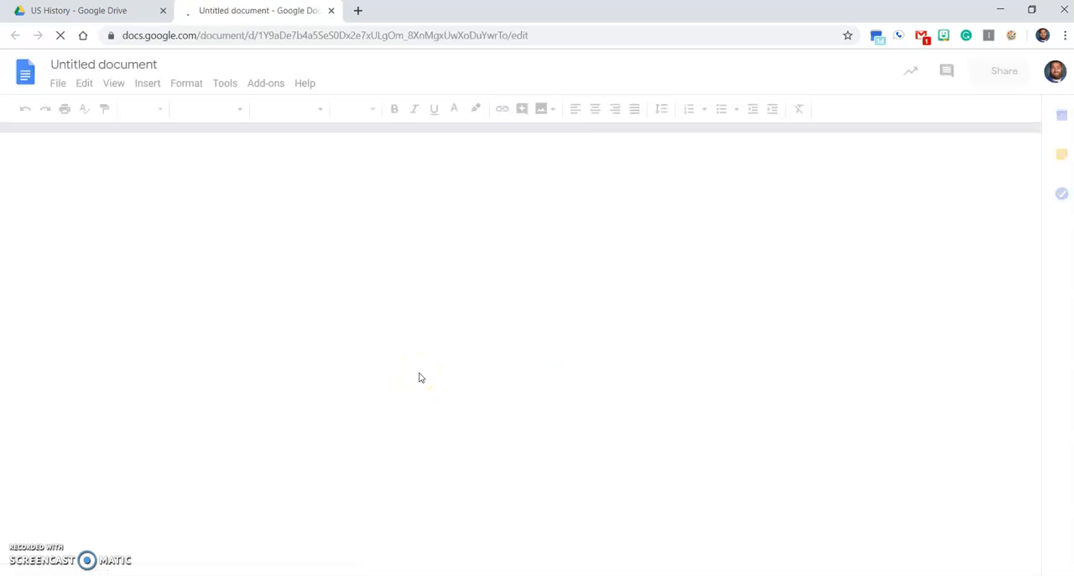
{"action": "left_click", "coordinate": [126, 66]}
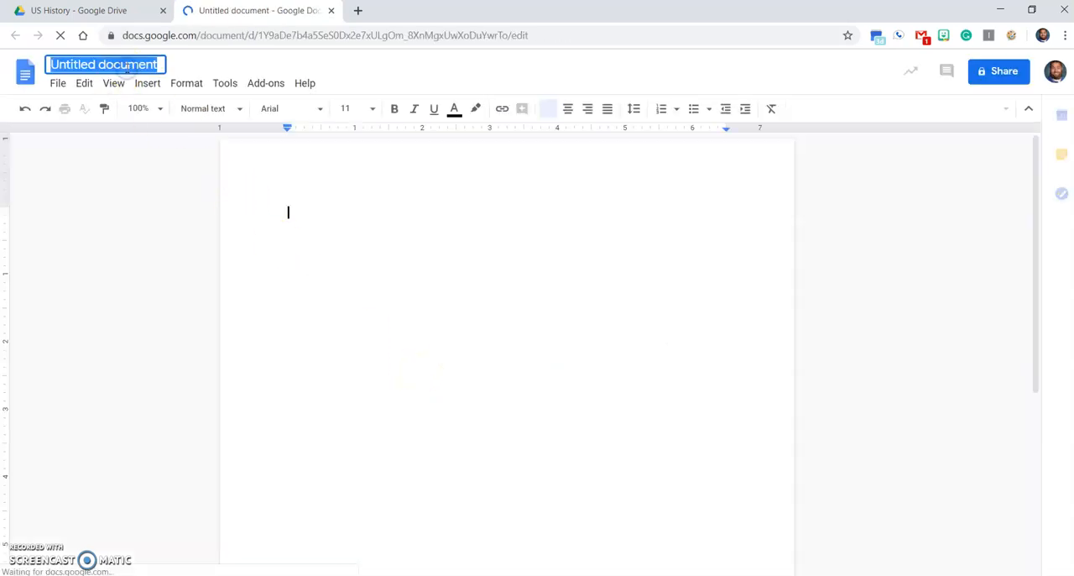
{"action": "type", "text": "Test F"}
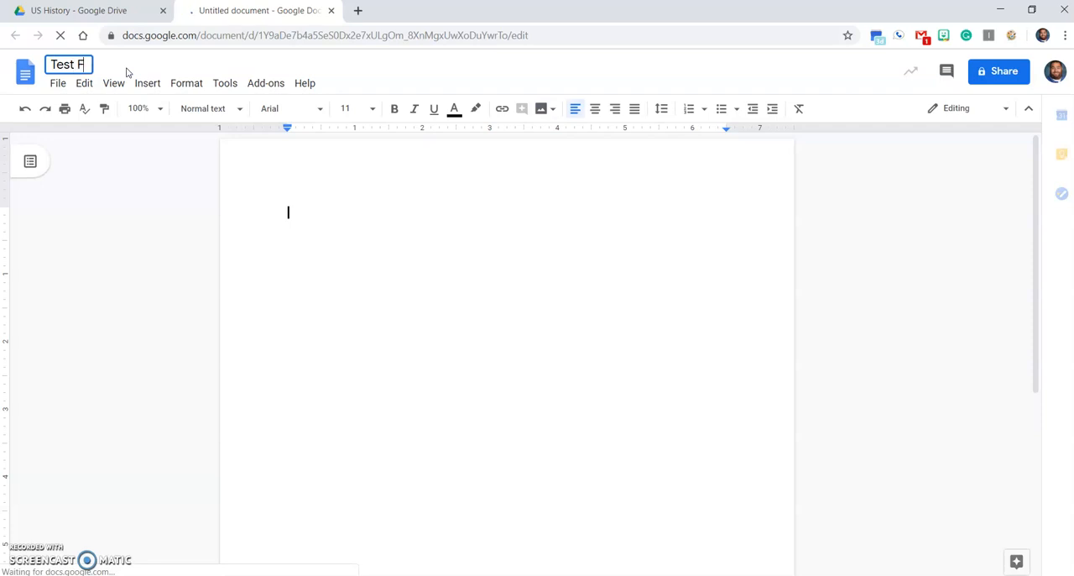
{"action": "type", "text": "older"}
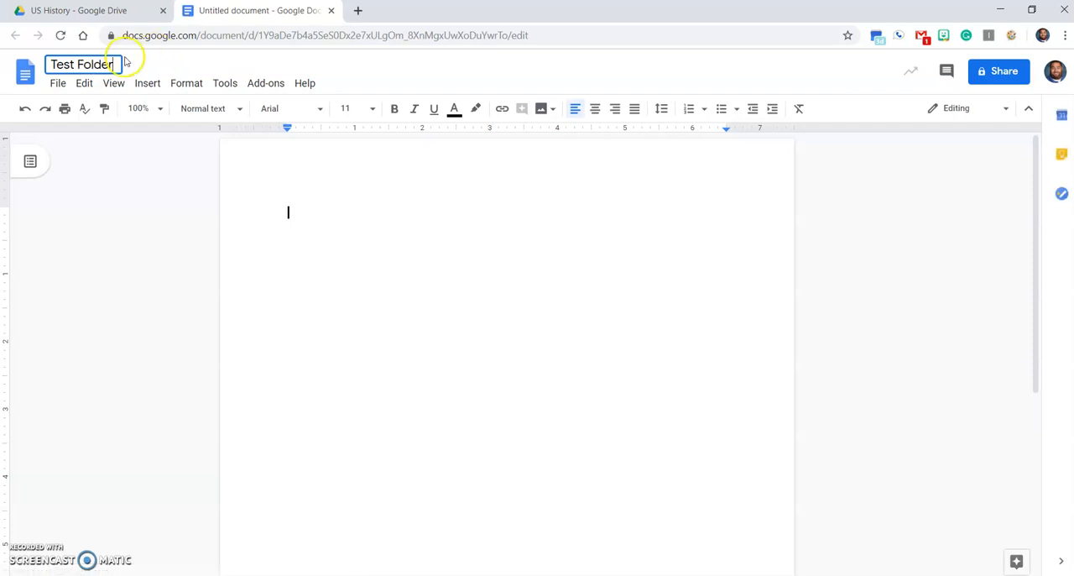
{"action": "type", "text": " Assignment"}
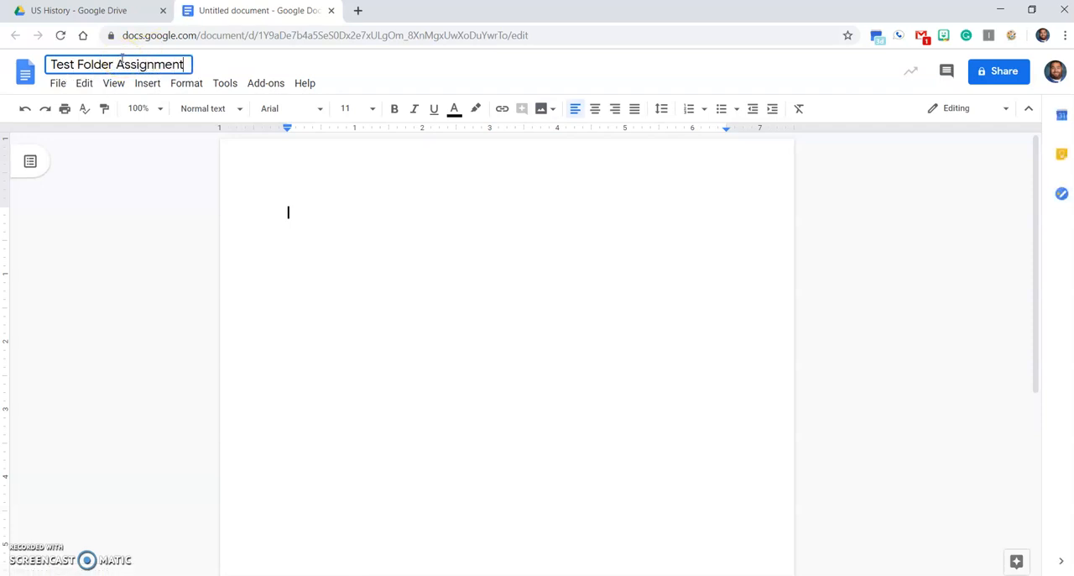
Write "This is just a test." in the body of the document.
{"action": "type", "text": "This is just a test"}
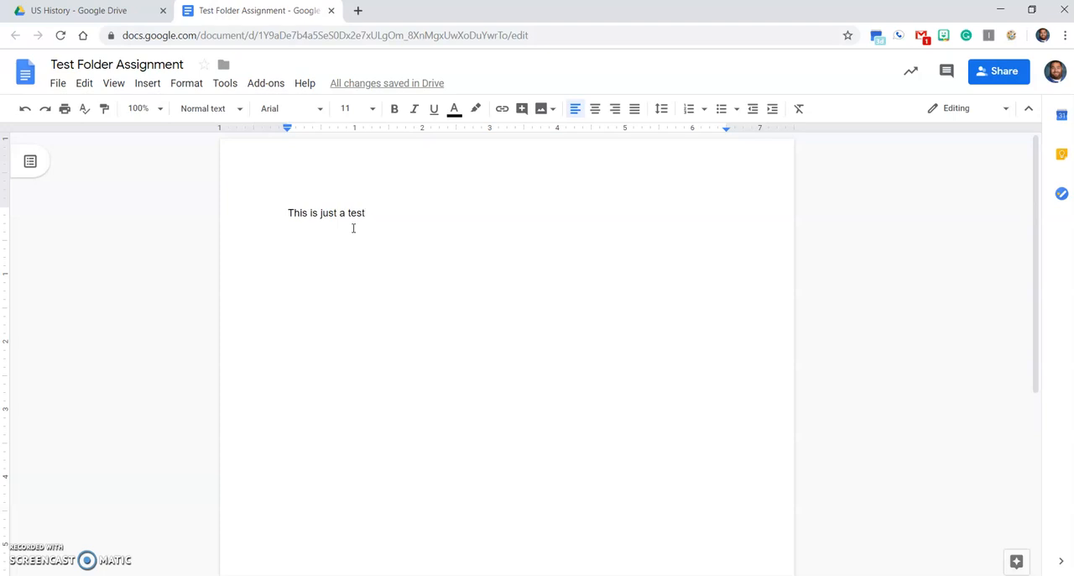
{"action": "type", "text": "."}
Turn on link sharing for the document with view access for anyone at nosd.edu, and copy the shareable link.
{"action": "left_click", "coordinate": [1005, 72]}
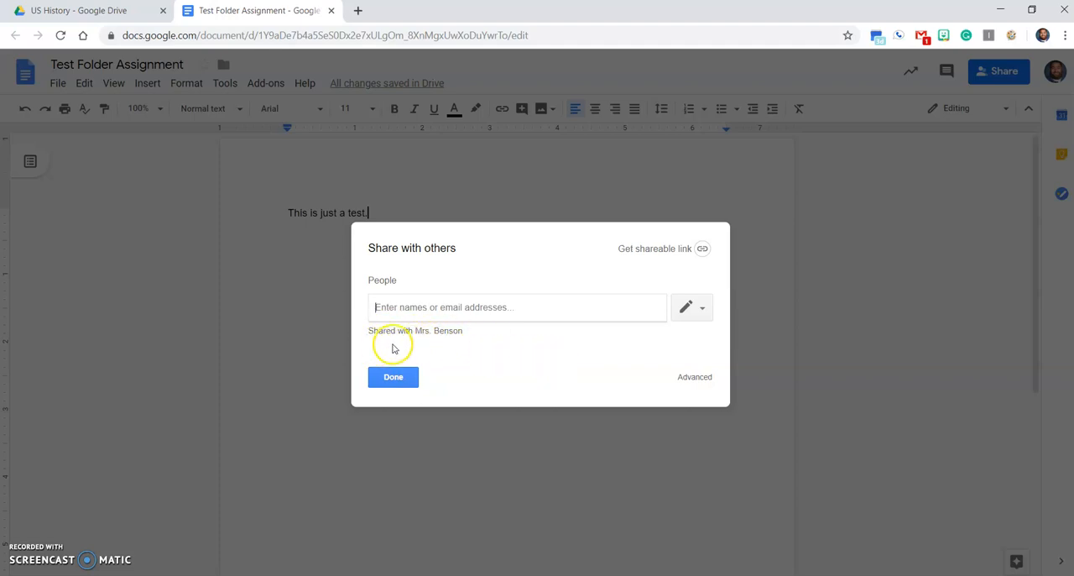
{"action": "left_click", "coordinate": [642, 246]}
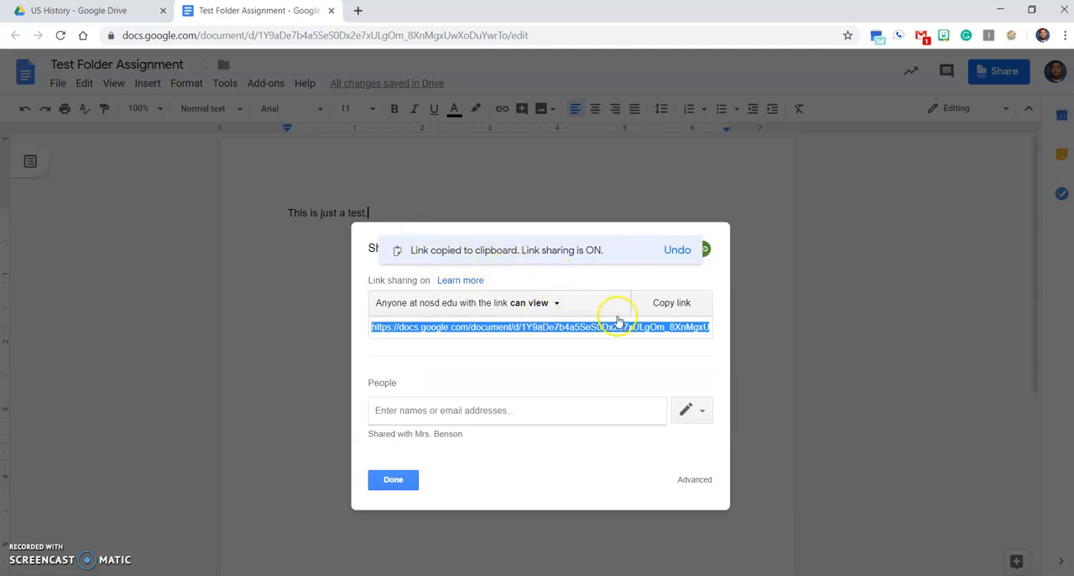
{"action": "left_click", "coordinate": [681, 304]}
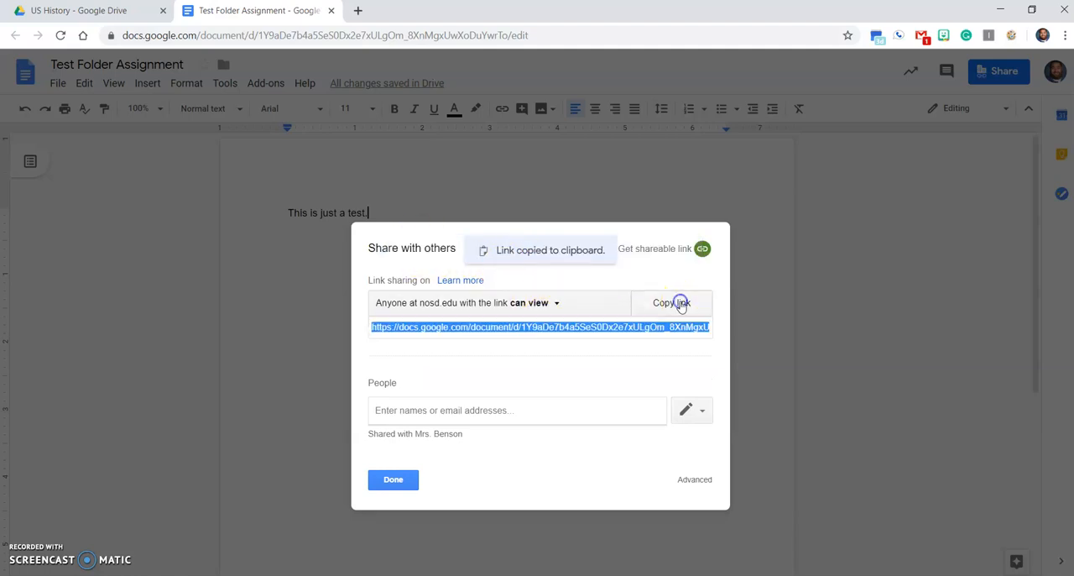
{"action": "left_click", "coordinate": [394, 479]}
Review the document's link sharing and the people it is shared with, leaving the settings as they are.
{"action": "left_click", "coordinate": [776, 268]}
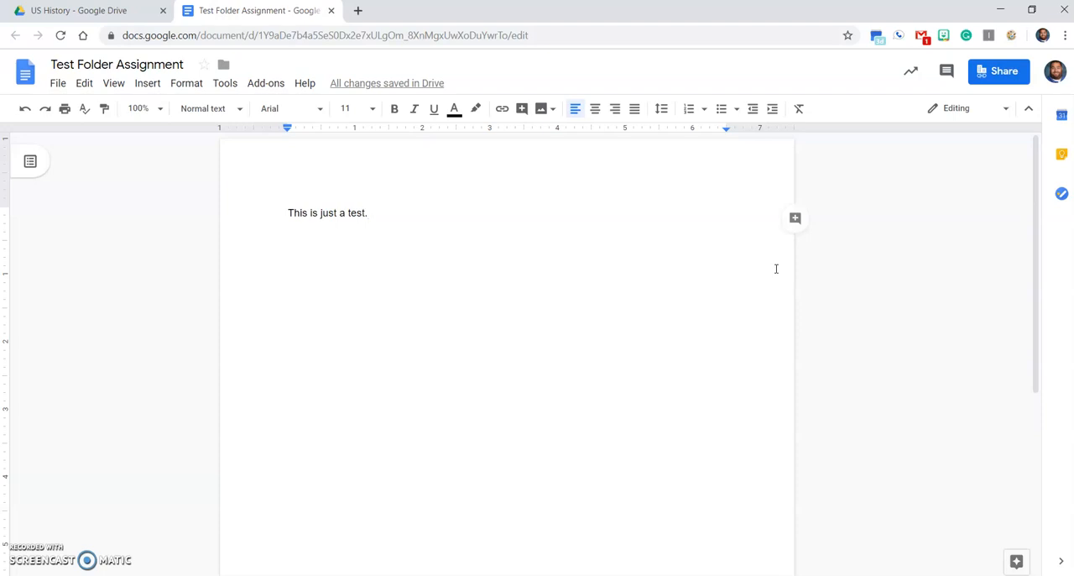
{"action": "left_click", "coordinate": [984, 70]}
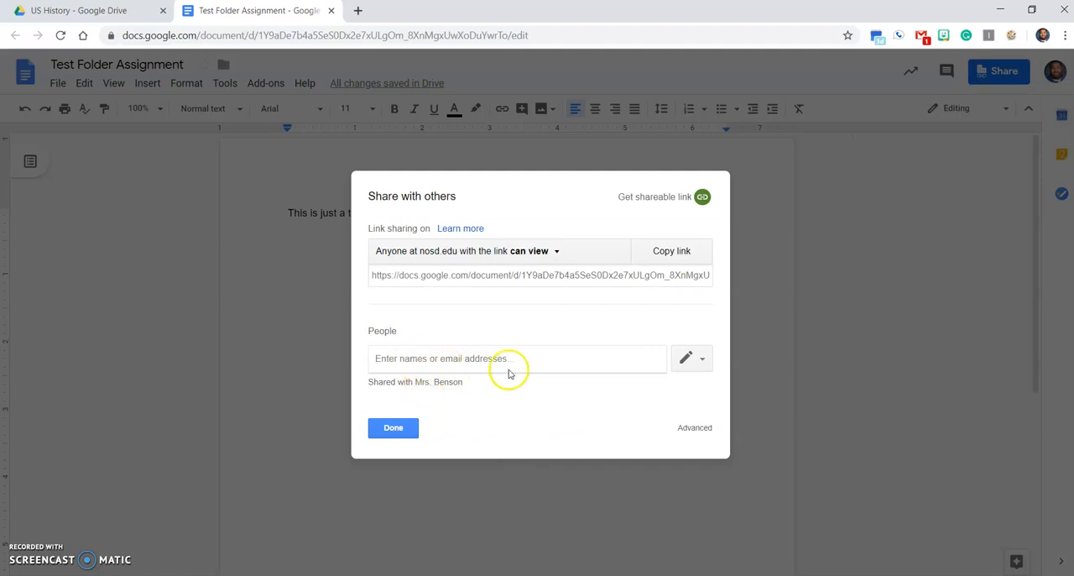
{"action": "left_click", "coordinate": [395, 428]}
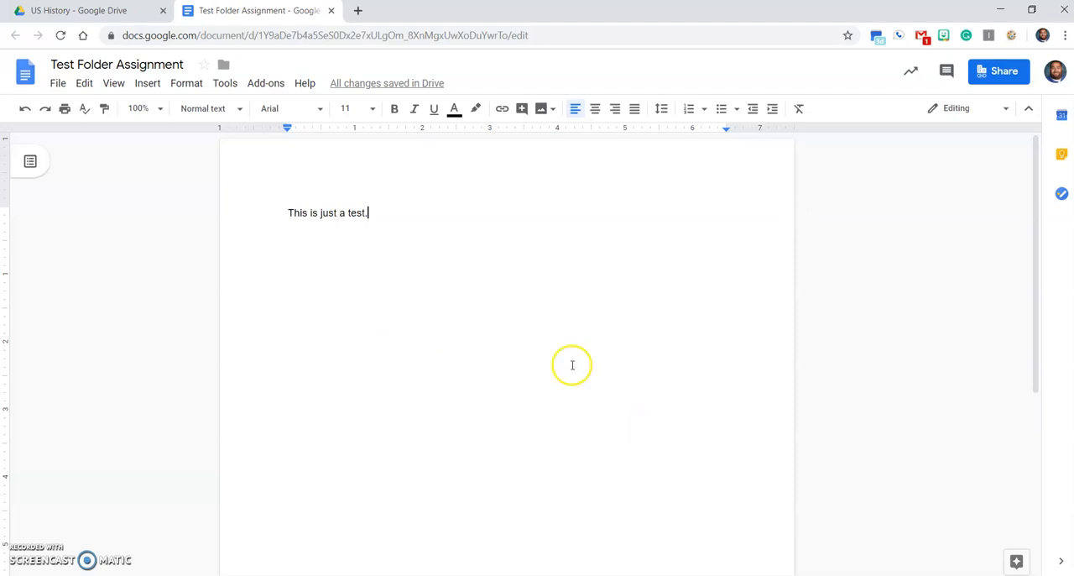
Return to the US History folder in Drive, close the document, and move Test Folder Assignment into the Semester 1 folder.
{"action": "left_click", "coordinate": [107, 12]}
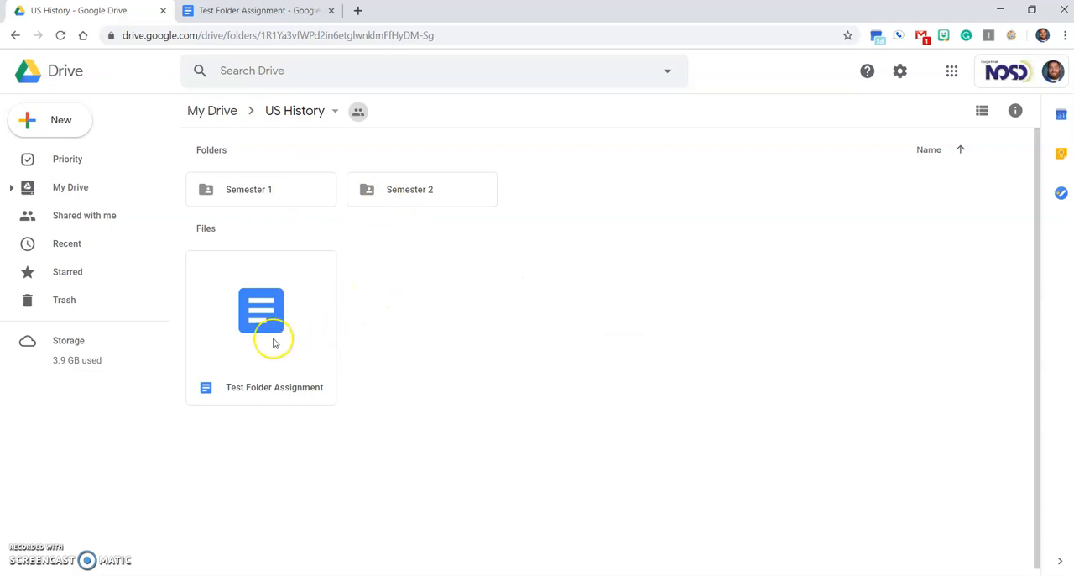
{"action": "left_click", "coordinate": [330, 11]}
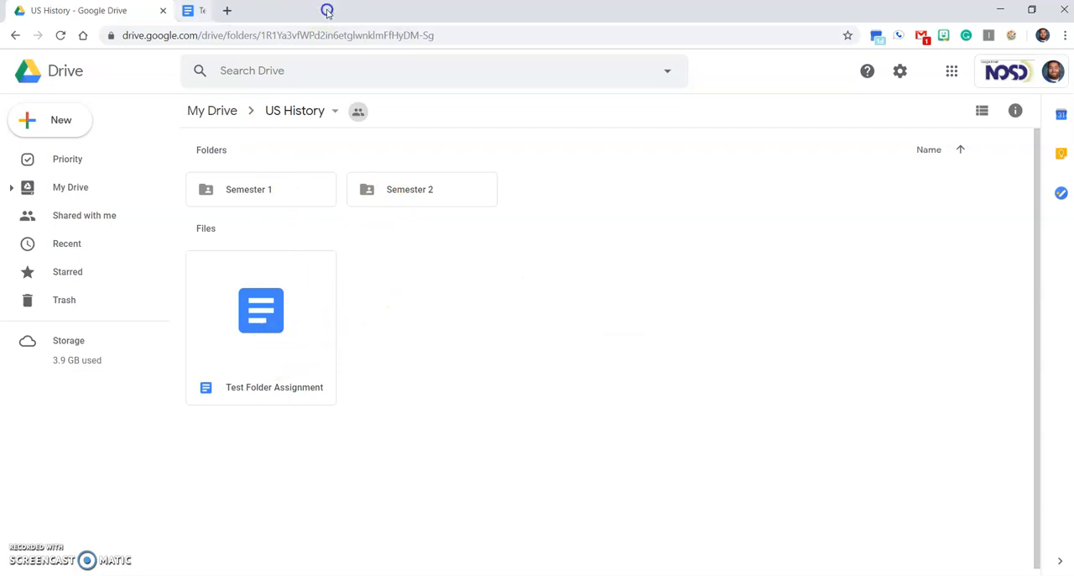
{"action": "left_click", "coordinate": [278, 350]}
{"action": "left_click_drag", "start_coordinate": [278, 351], "coordinate": [247, 188]}
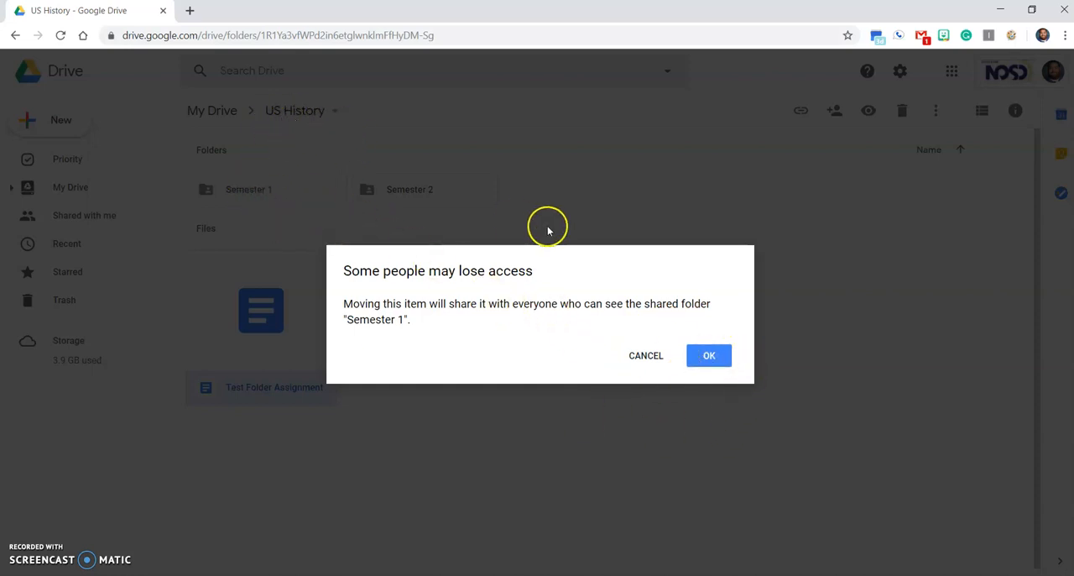
{"action": "left_click", "coordinate": [712, 355]}
Open the Semester 1 folder to check for the moved document.
{"action": "left_click", "coordinate": [236, 196]}
{"action": "double_click", "coordinate": [237, 196]}
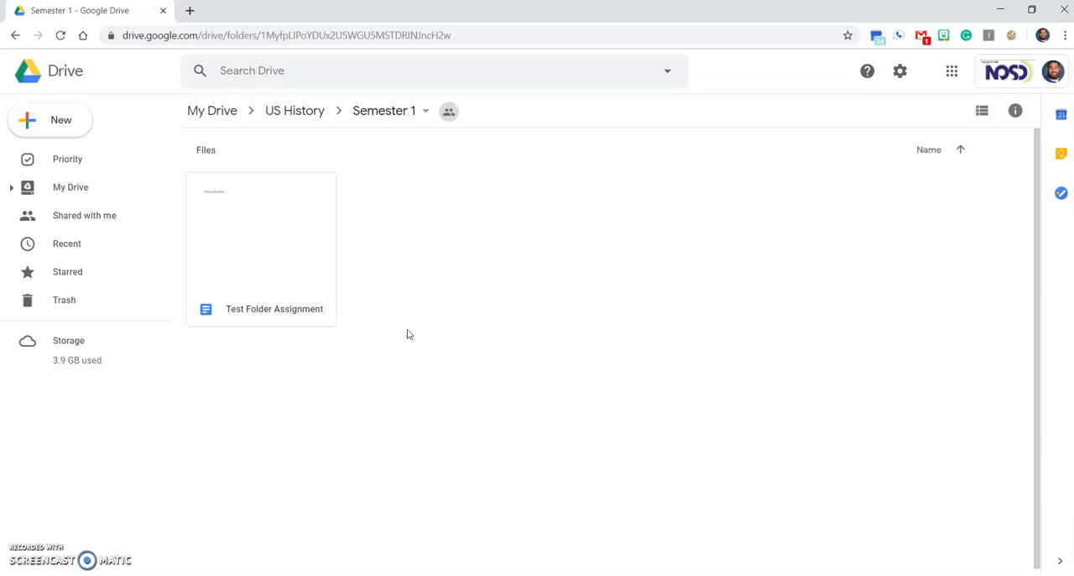
{"action": "left_click", "coordinate": [400, 339]}
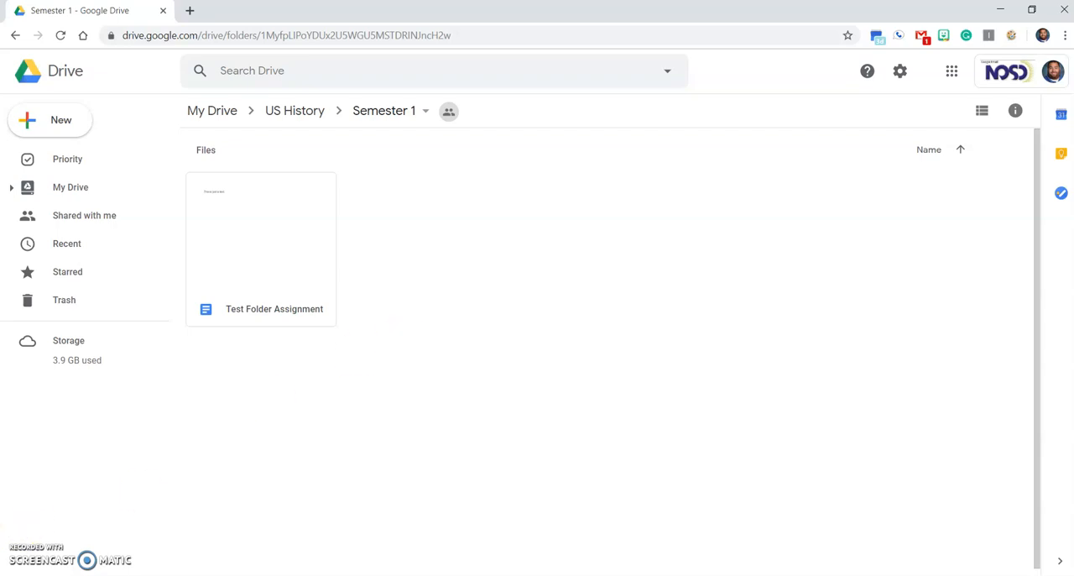